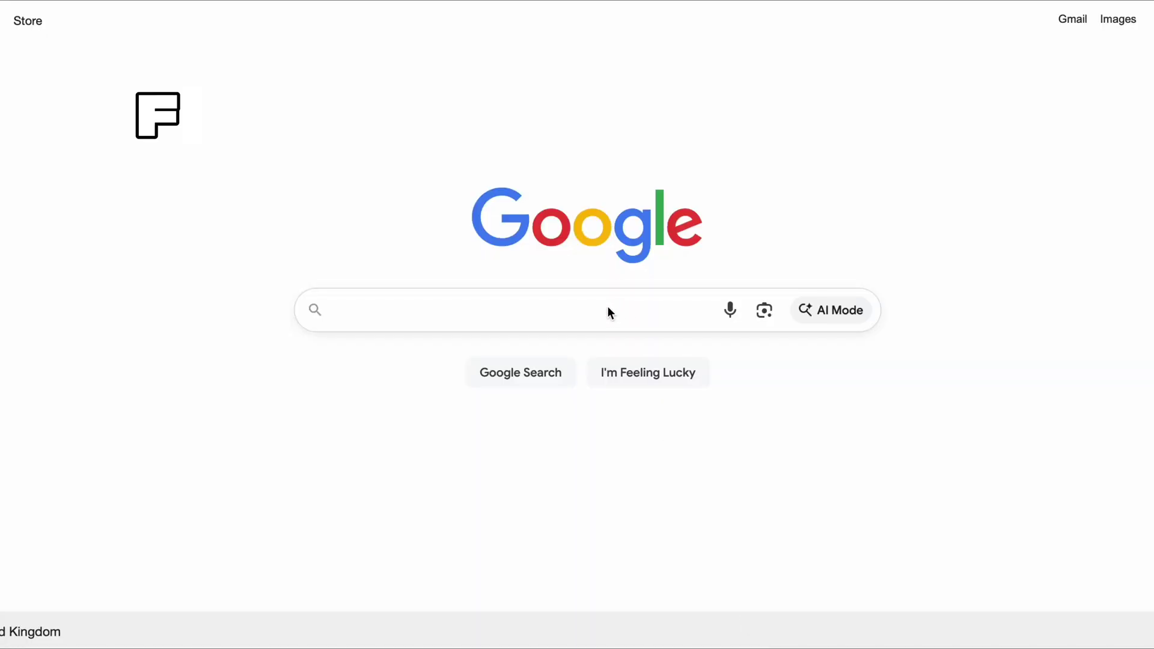
Search Google for 'lego venator' and scroll through the results.
click(606, 311)
text(le)
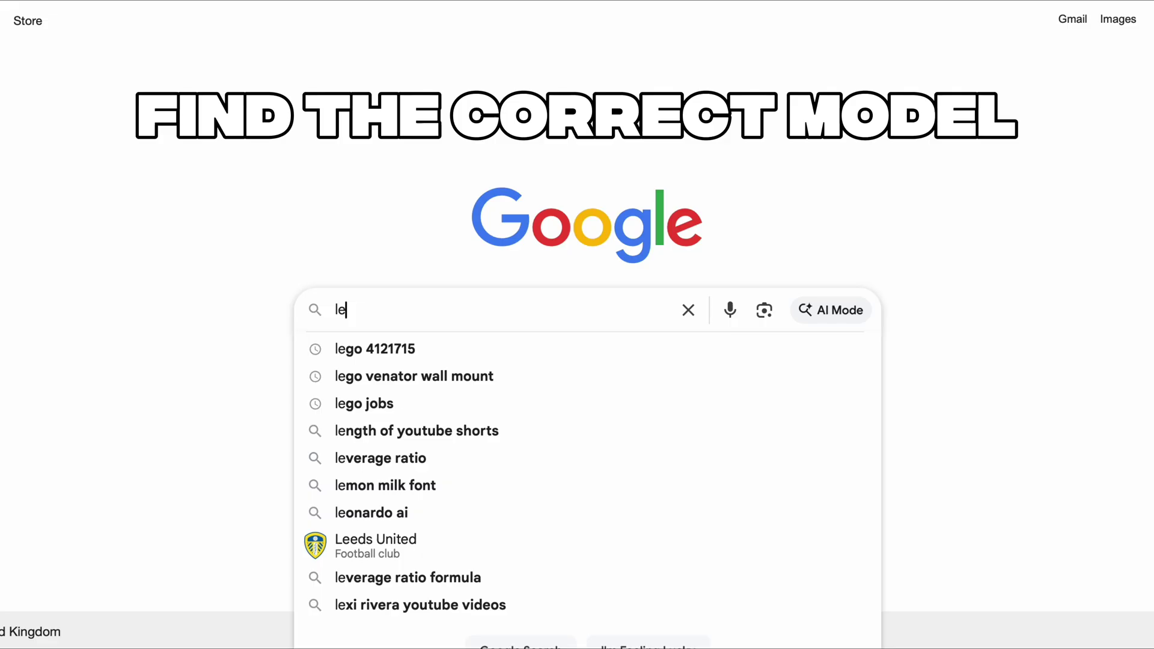
text(go ven)
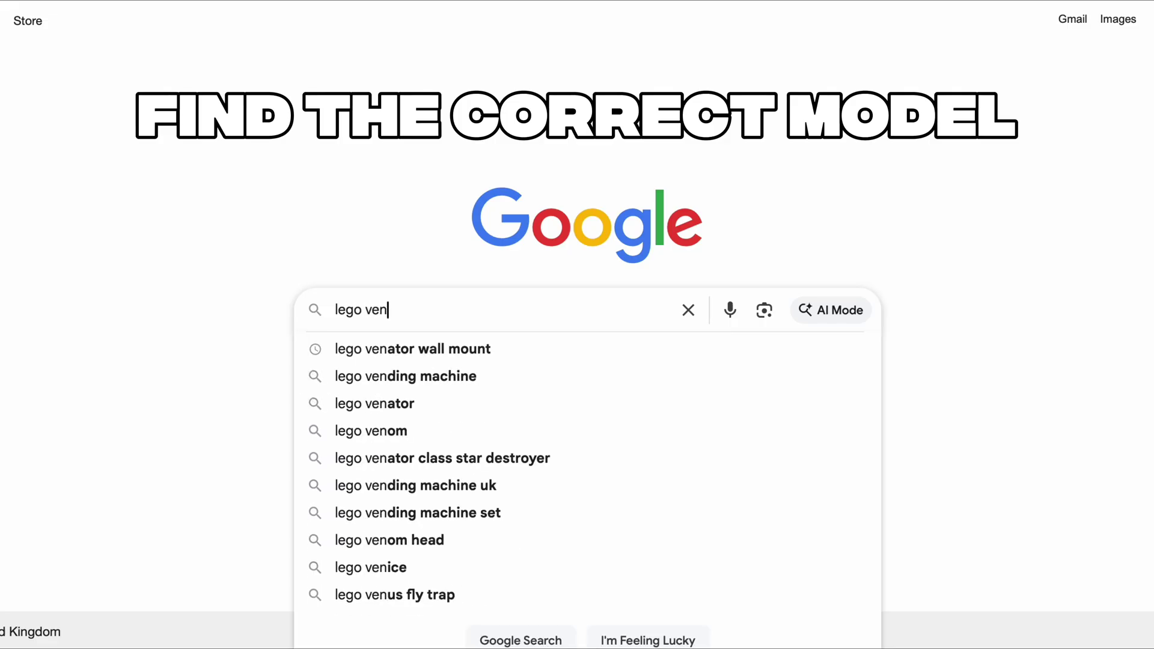
text(ator)
key(Return)
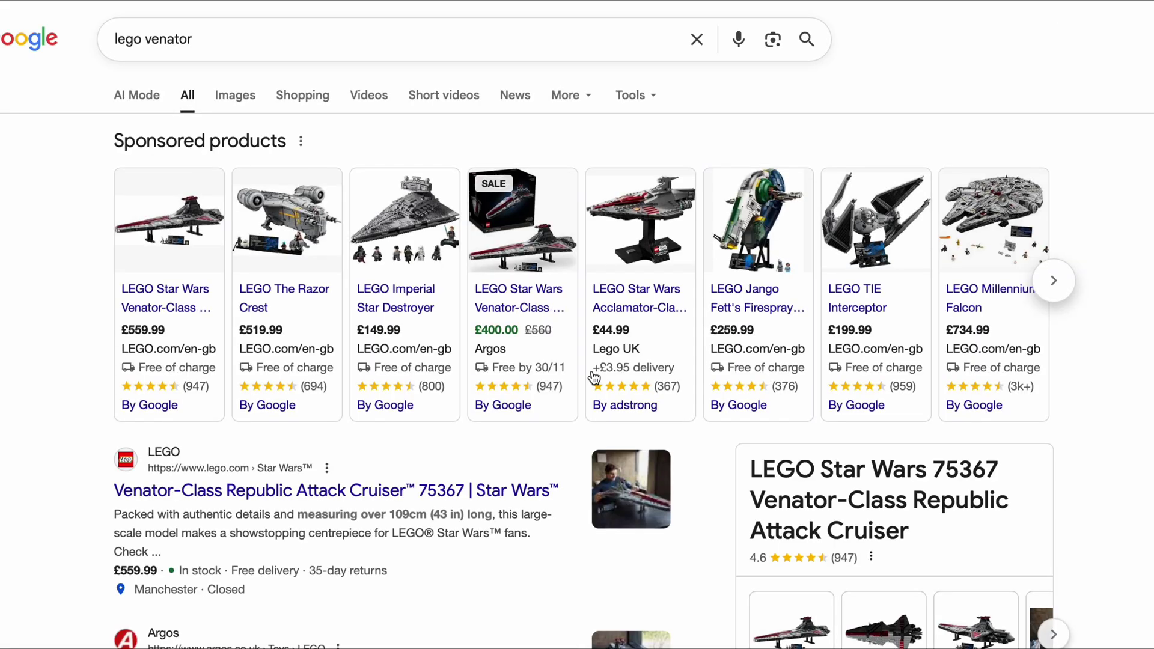
scroll(475, 502, down, 3)
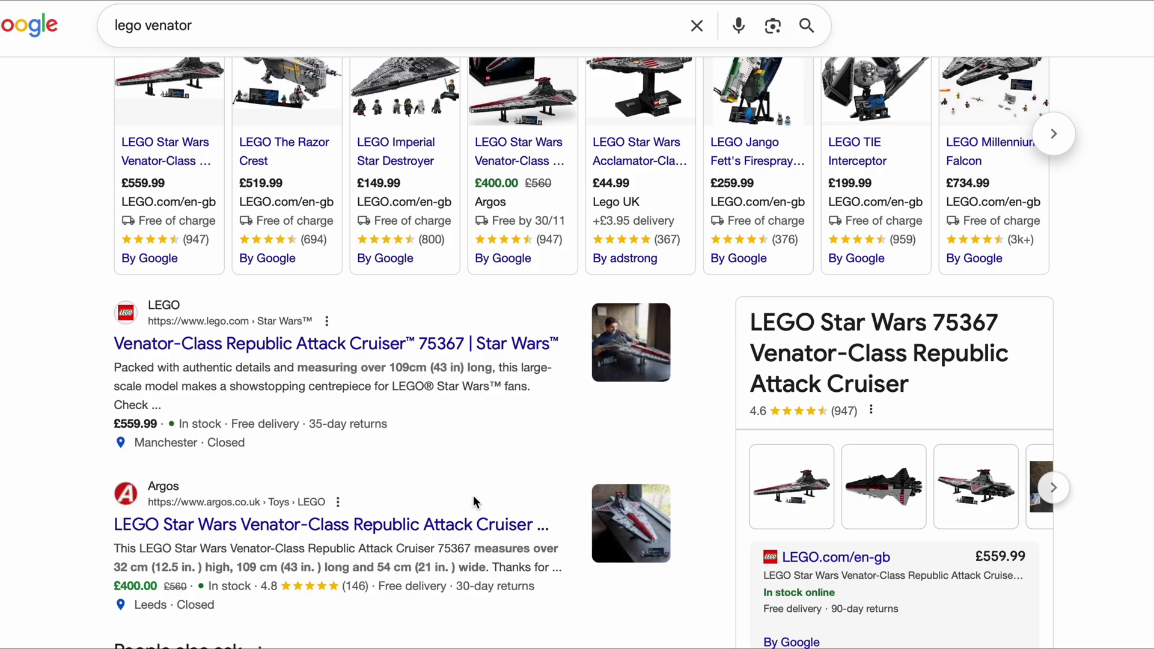
scroll(451, 400, up, 1)
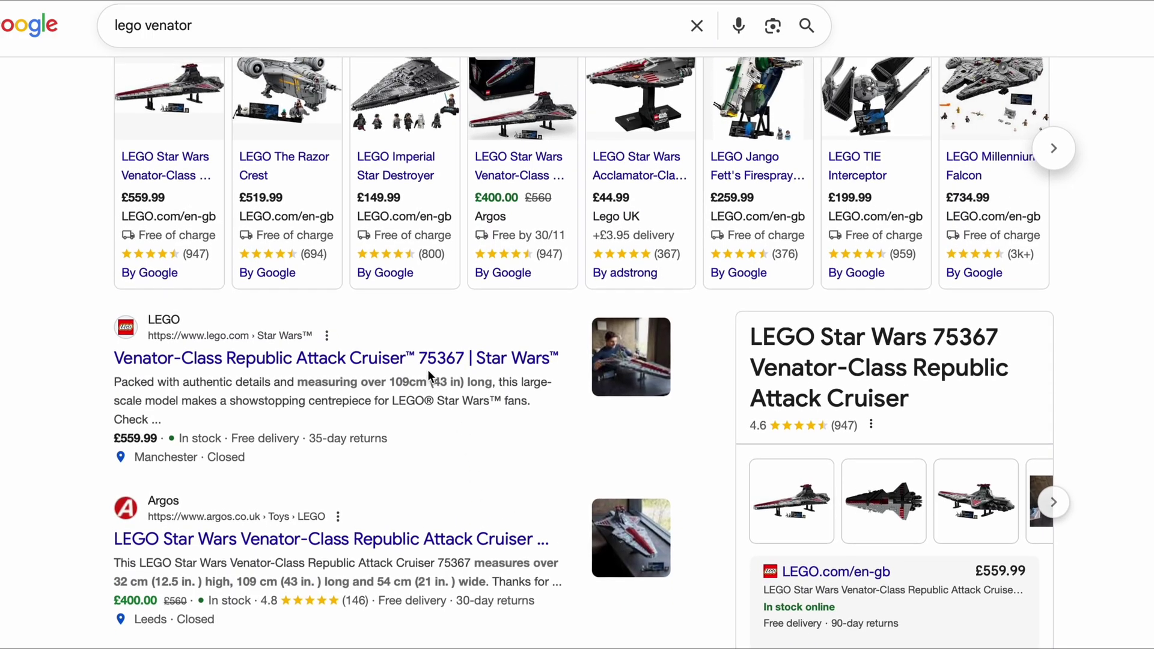
scroll(446, 380, up, 3)
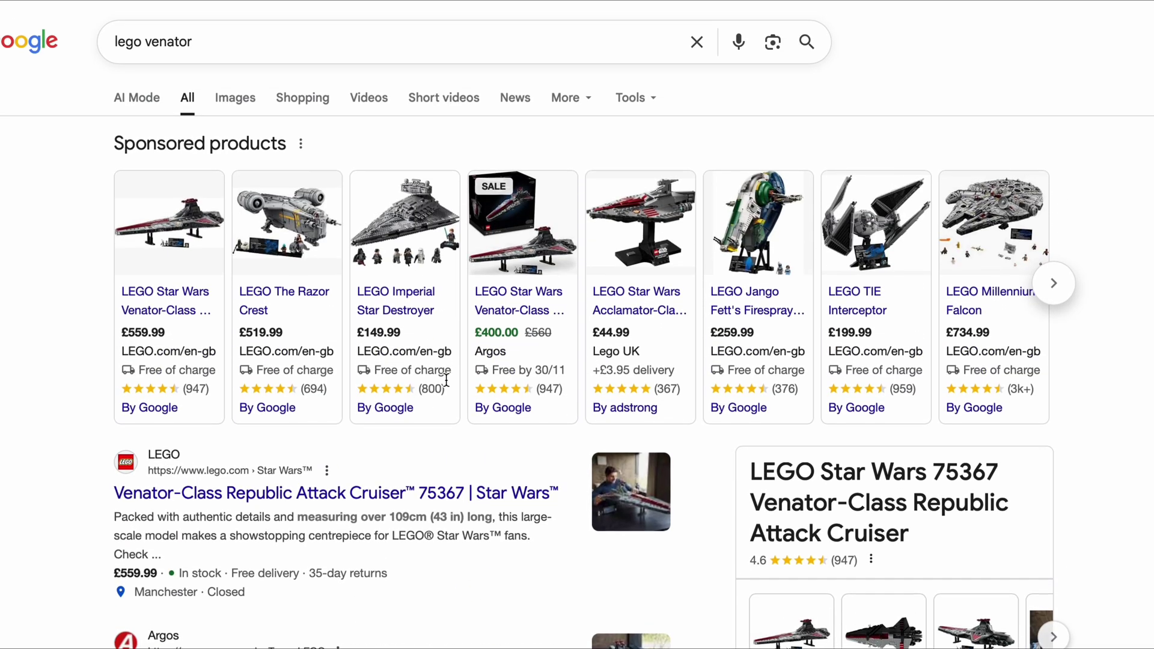
Change the search to 'lego 75367 wall mount 3d print' and browse the mount results.
double_click(301, 39)
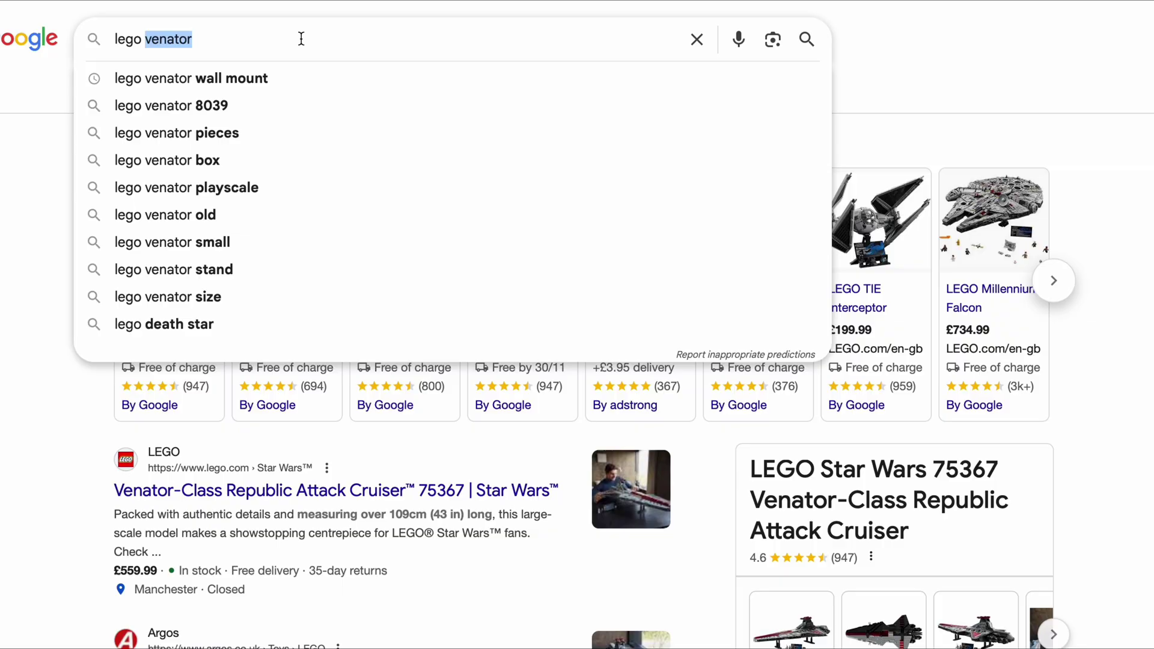
text(75367)
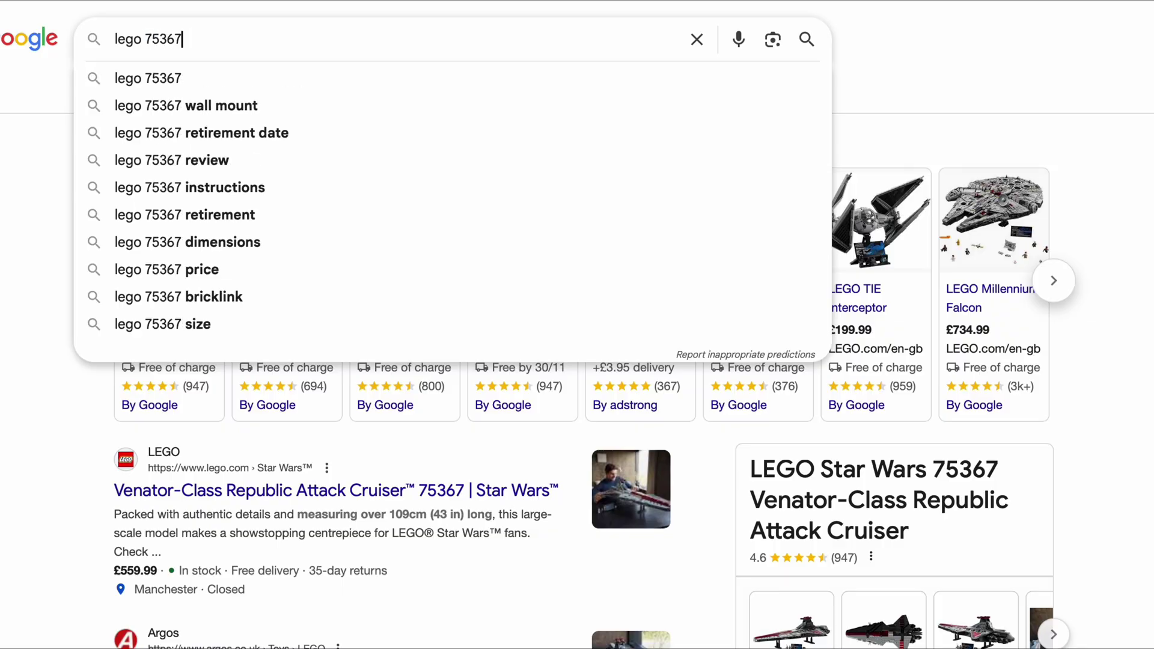
text( wall )
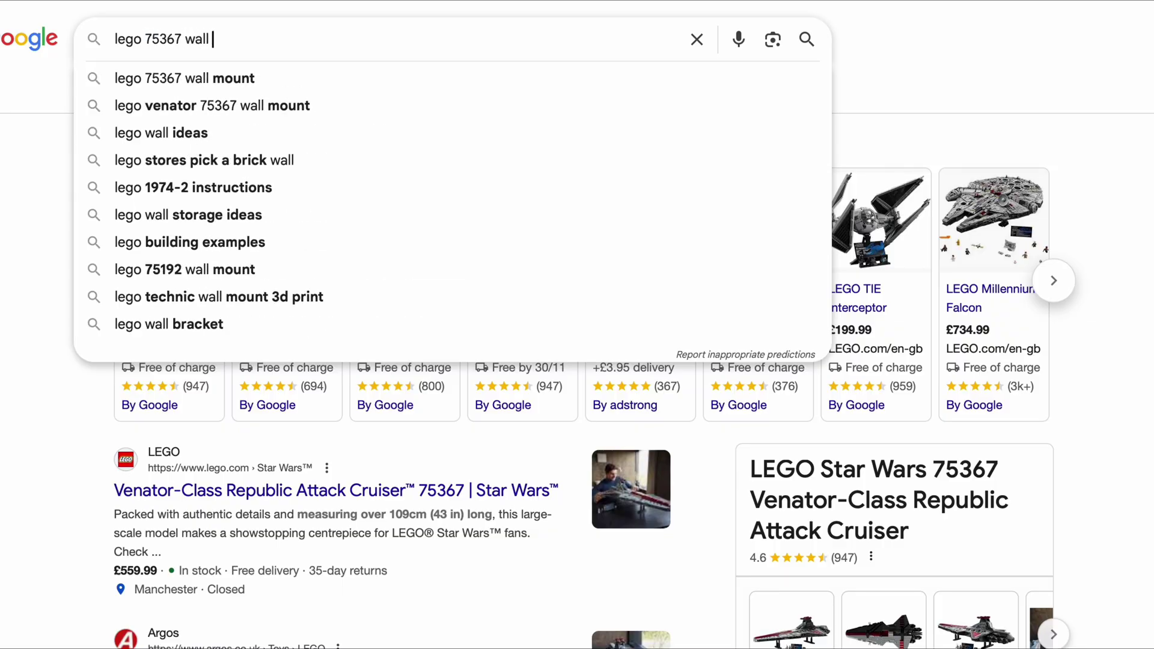
text(mount 3d)
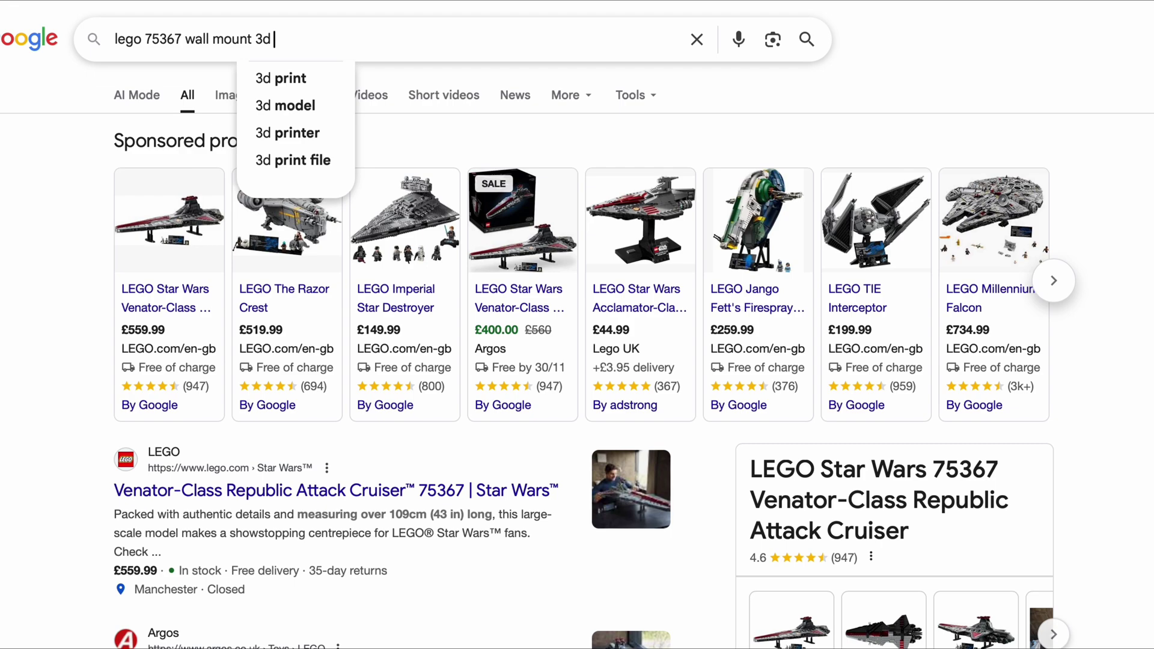
text( print)
key(Return)
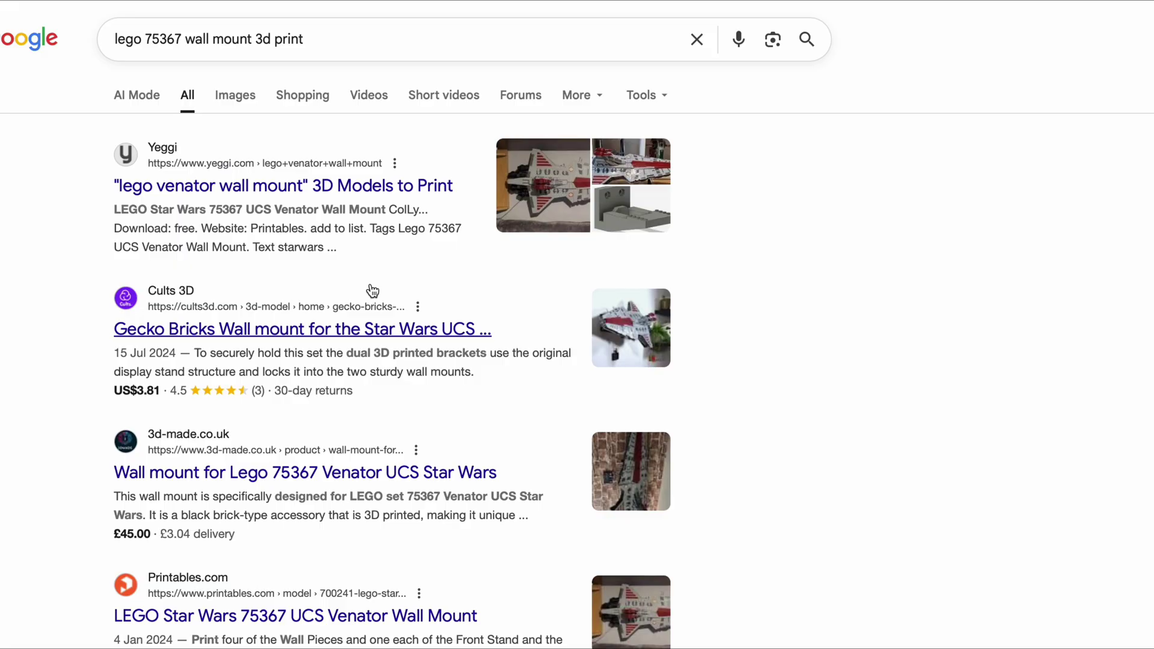
scroll(369, 289, down, 2)
scroll(371, 284, down, 1)
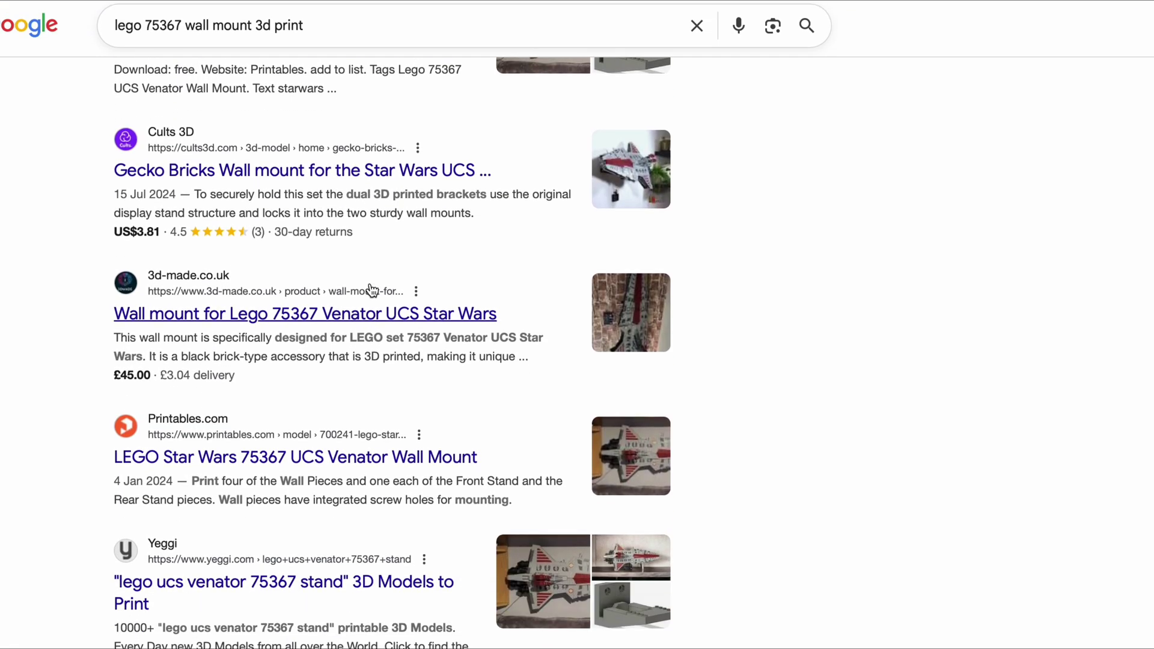
click(344, 457)
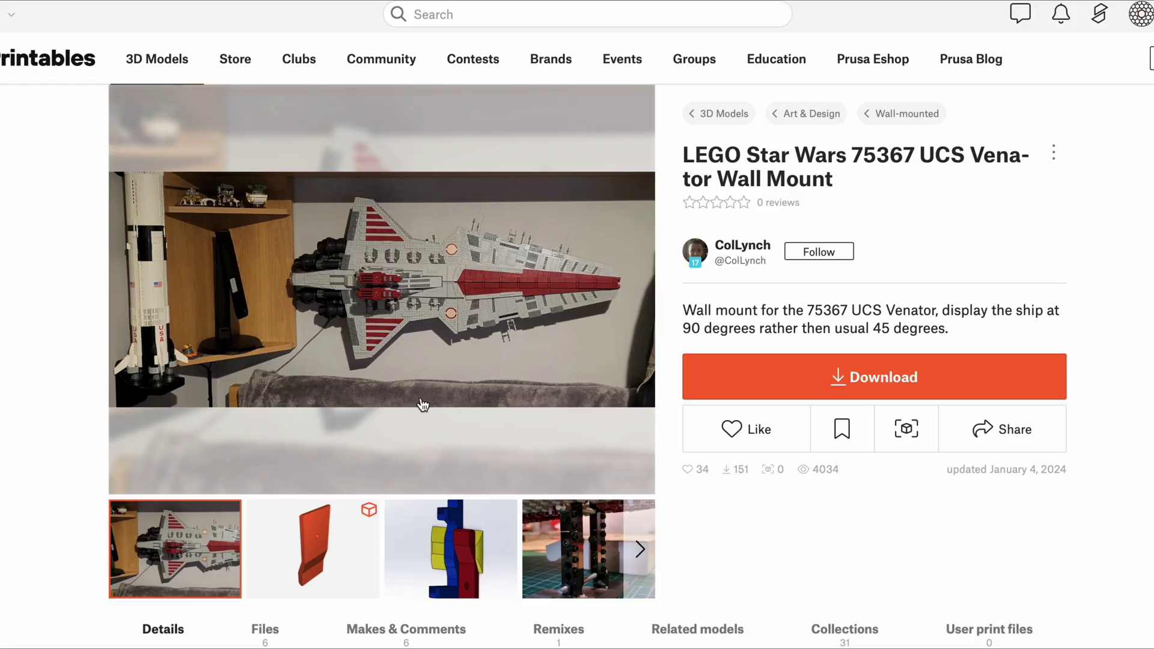
scroll(423, 404, down, 1)
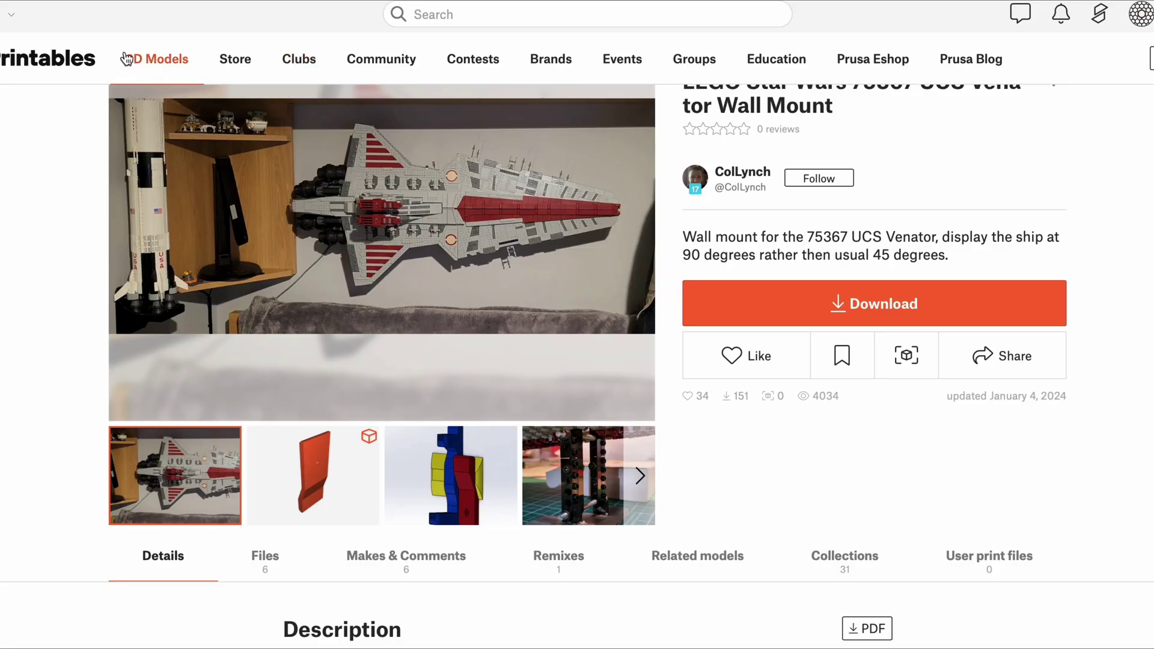
key(alt+Left)
scroll(267, 306, up, 3)
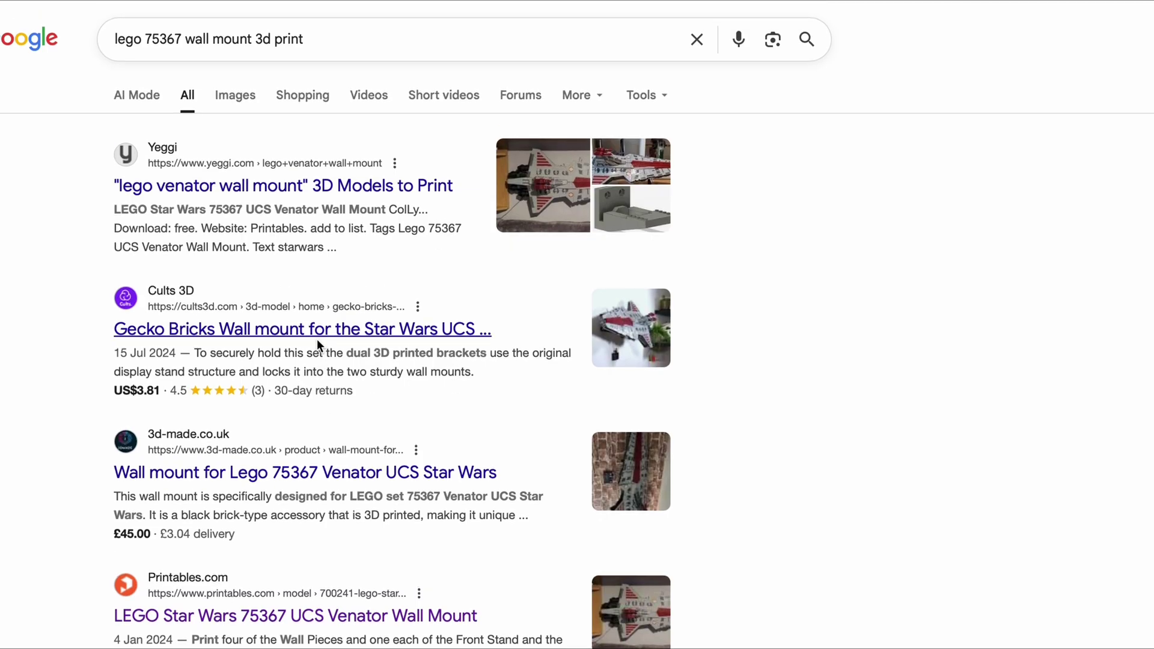
Open the Gecko Bricks wall mount page on Cults 3D and scroll through it.
click(317, 338)
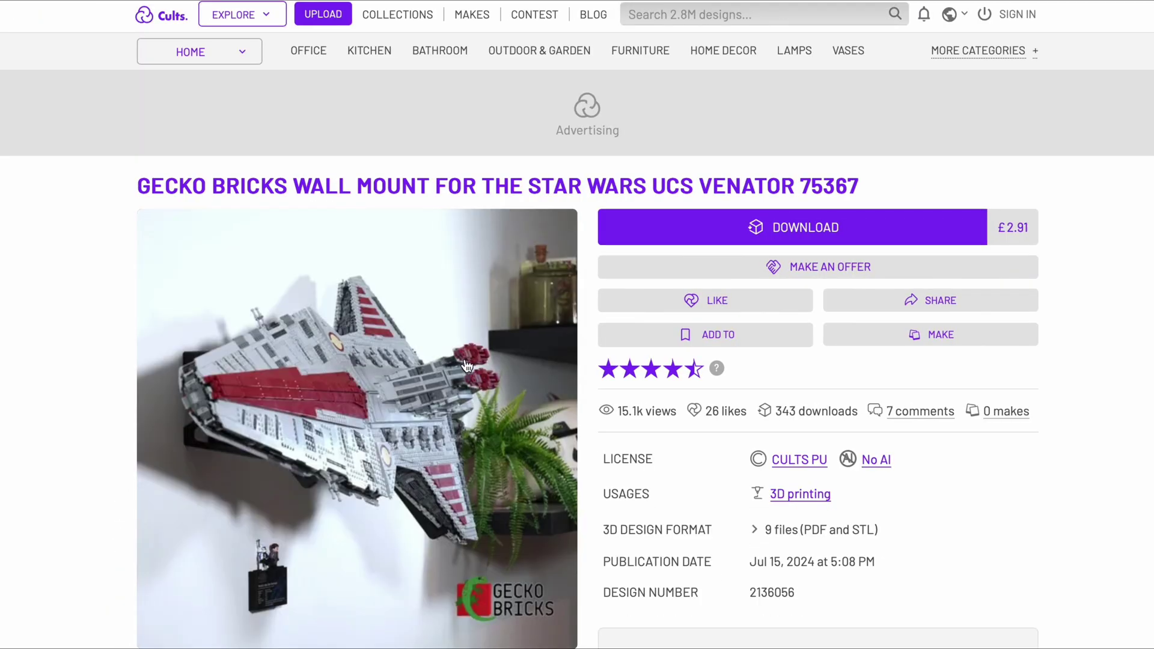
scroll(466, 365, down, 1)
scroll(466, 366, up, 1)
scroll(466, 365, down, 2)
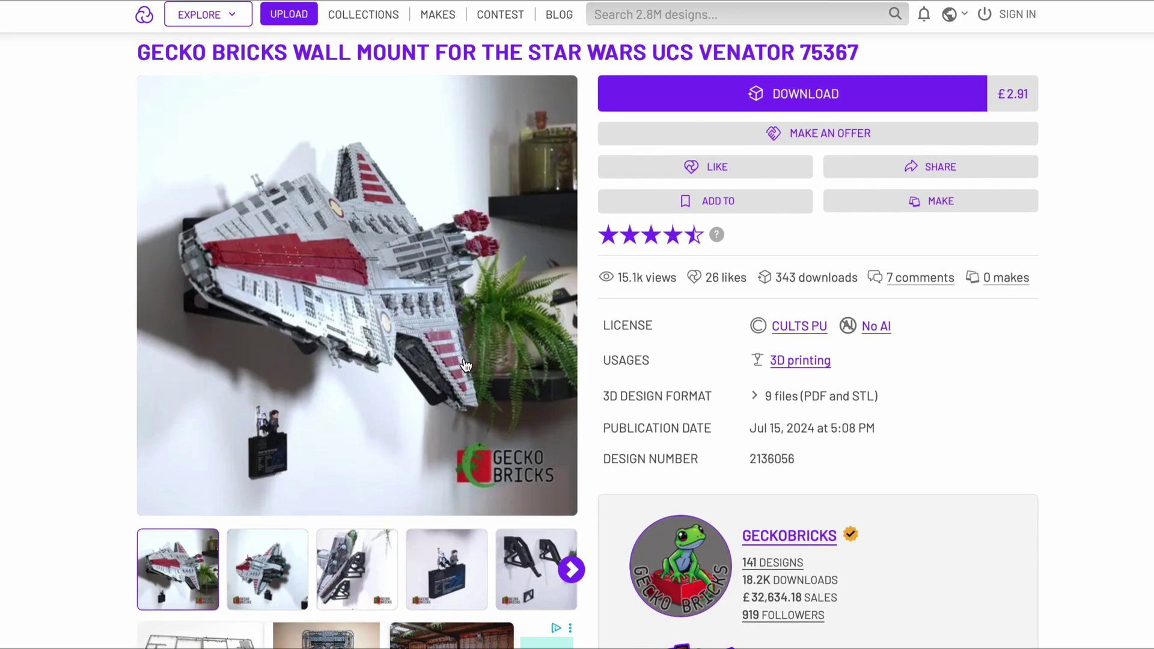
scroll(466, 366, up, 1)
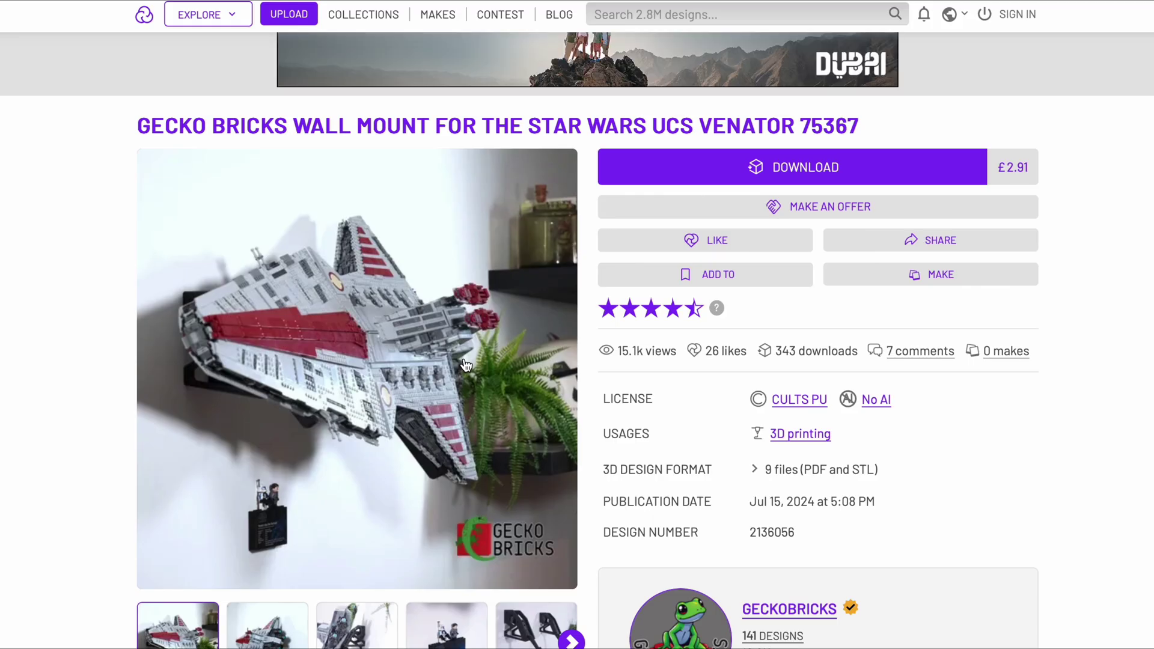
scroll(466, 366, down, 2)
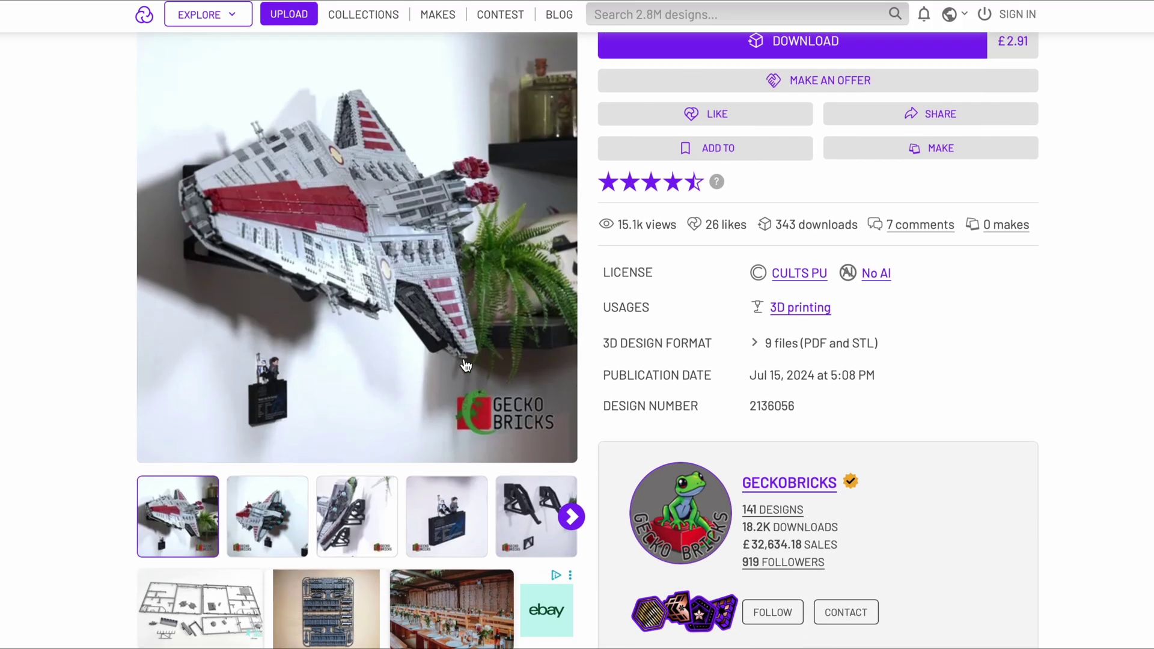
scroll(466, 365, down, 1)
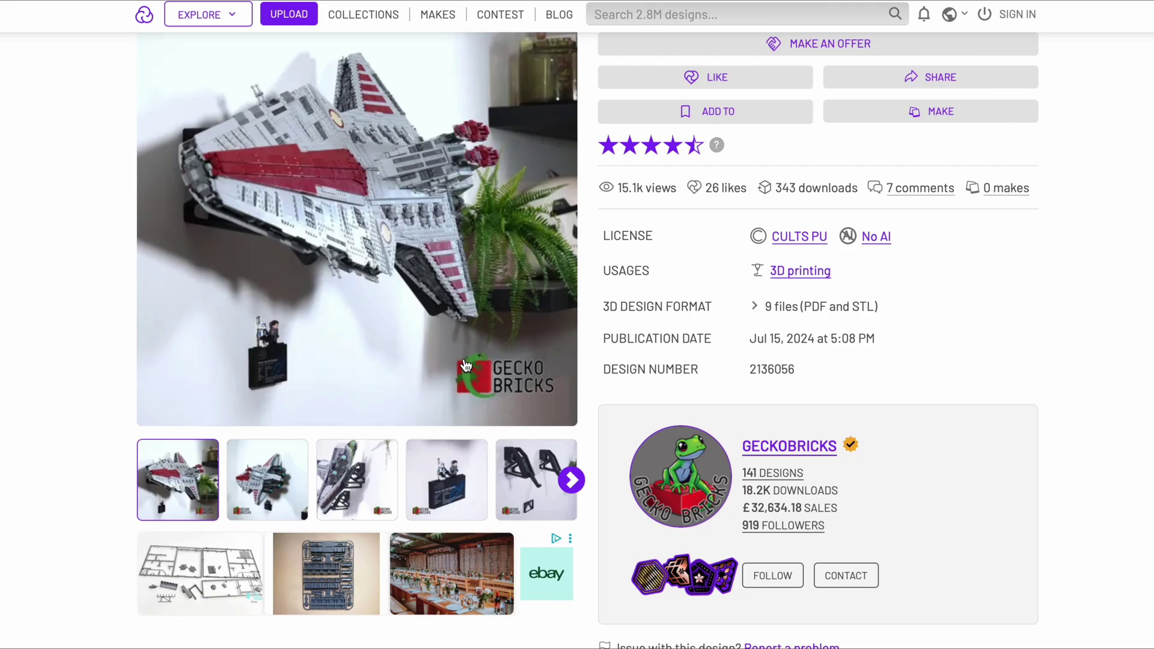
View the gallery photos: second product shot, black bracket and two wall brackets.
click(279, 514)
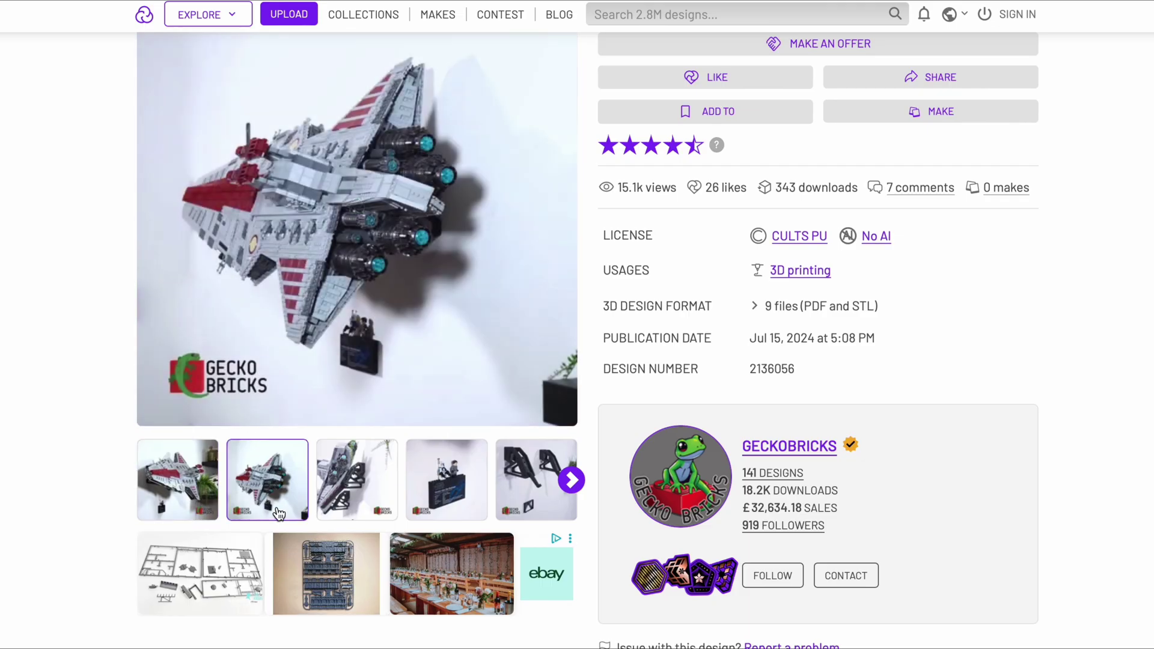
click(340, 511)
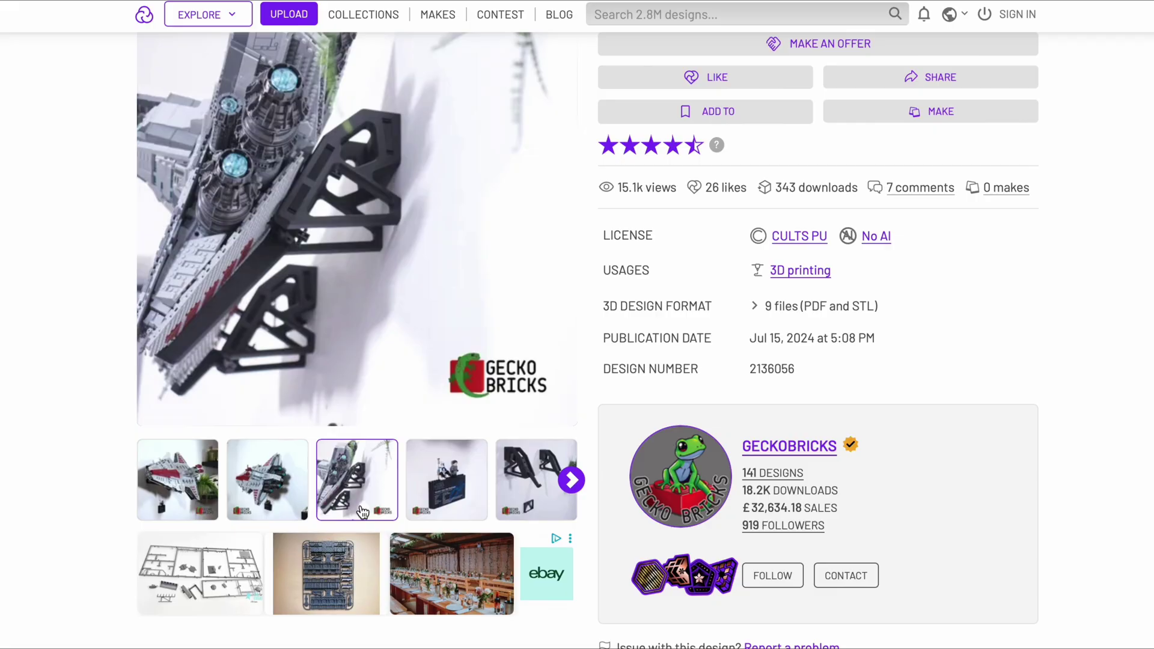
click(526, 496)
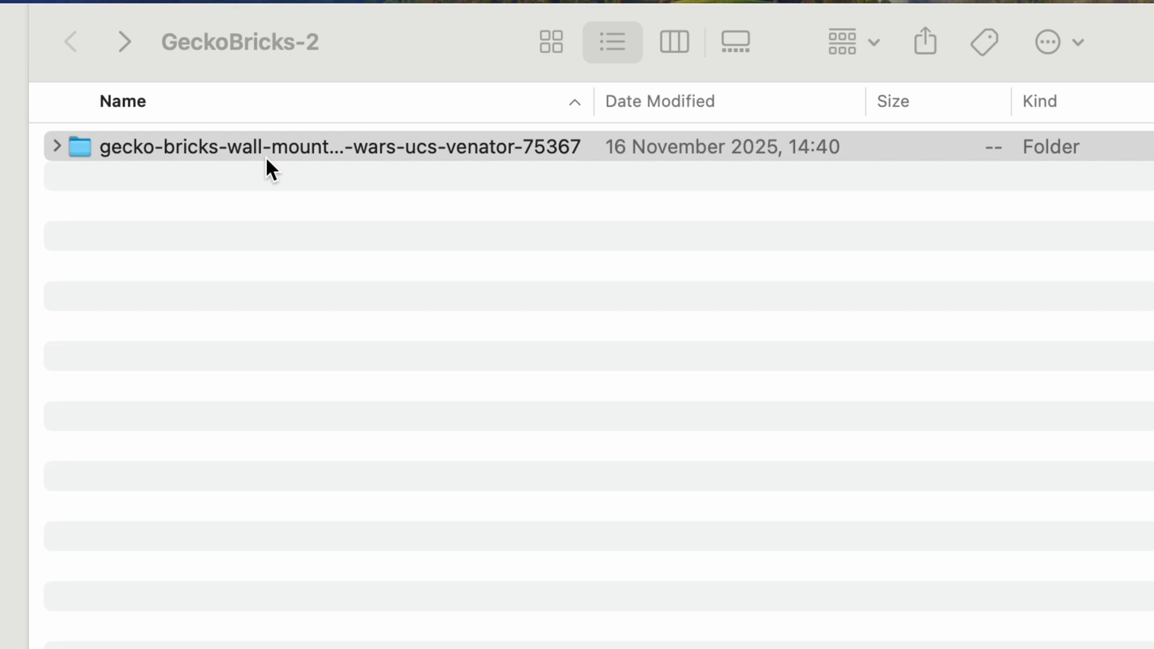
Open the gecko-bricks wall-mount Venator 75367 folder inside GeckoBricks-2.
double_click(226, 146)
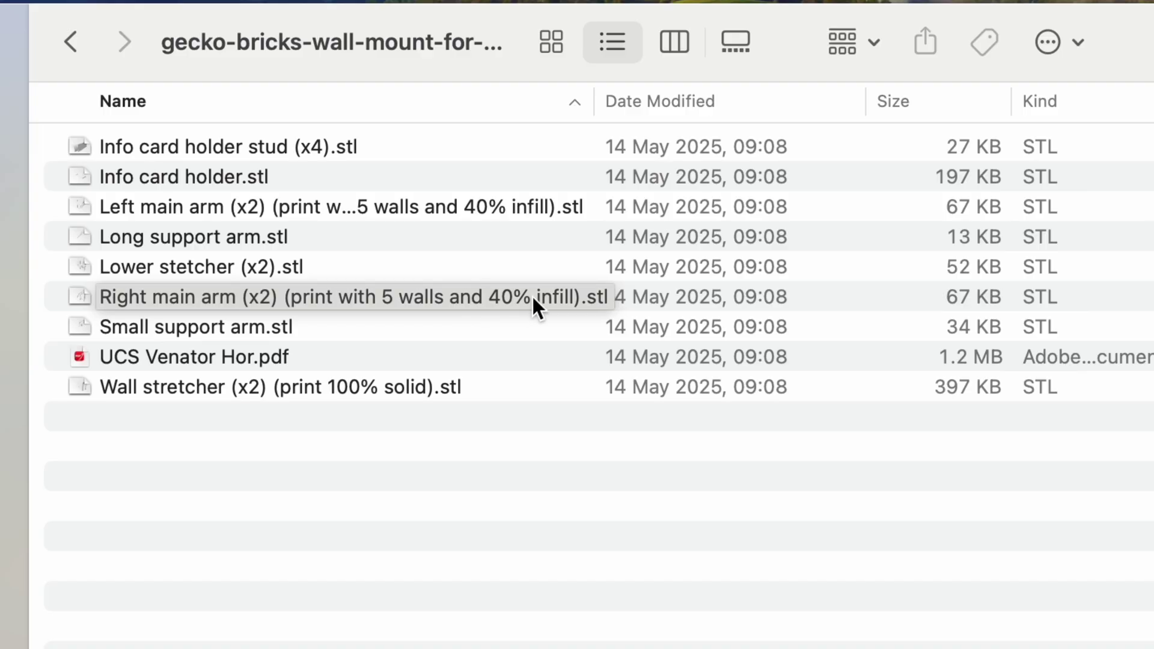
In Gallery view, preview Info card holder, Left main arm, Long support arm and Lower stretcher.
click(733, 46)
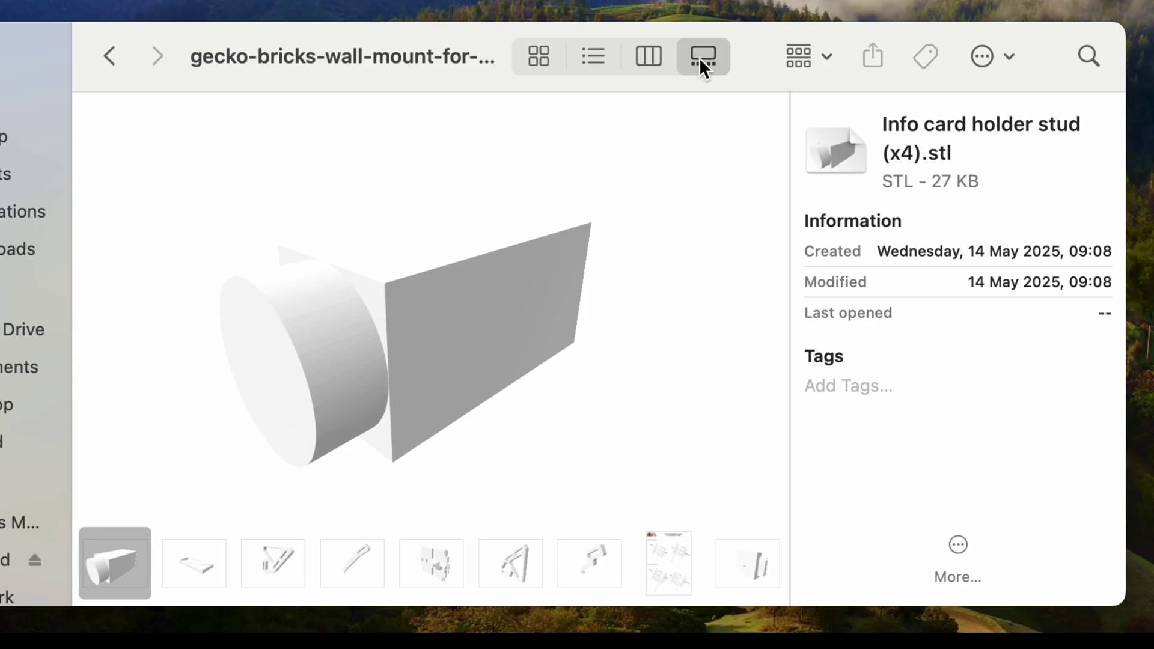
click(196, 568)
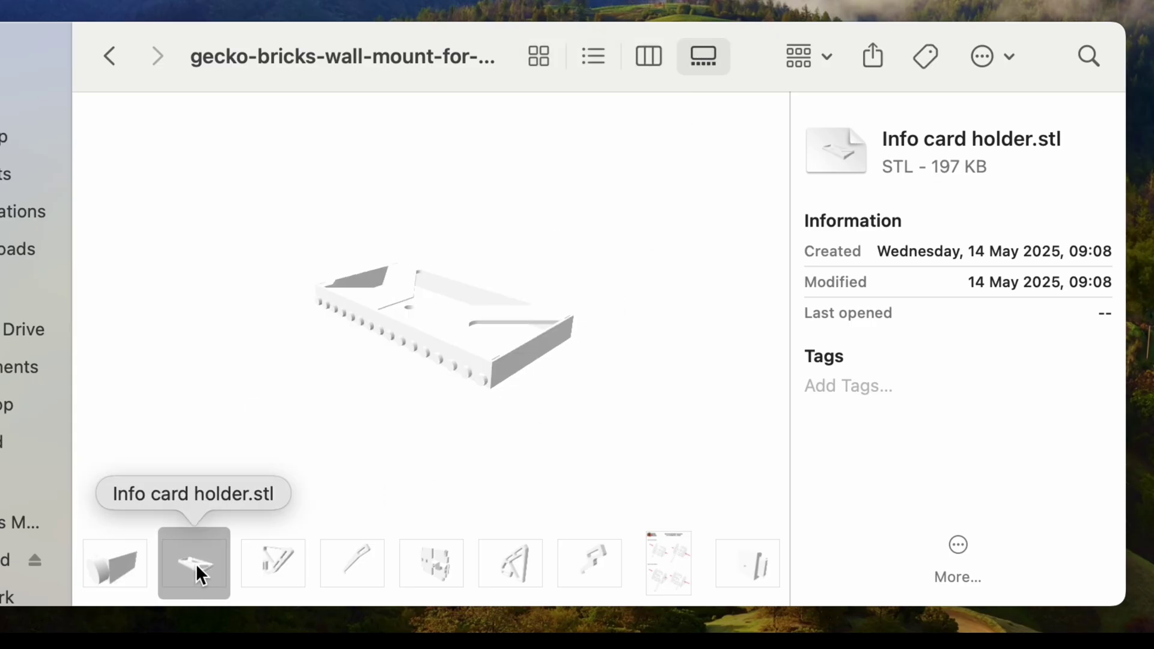
key(Right)
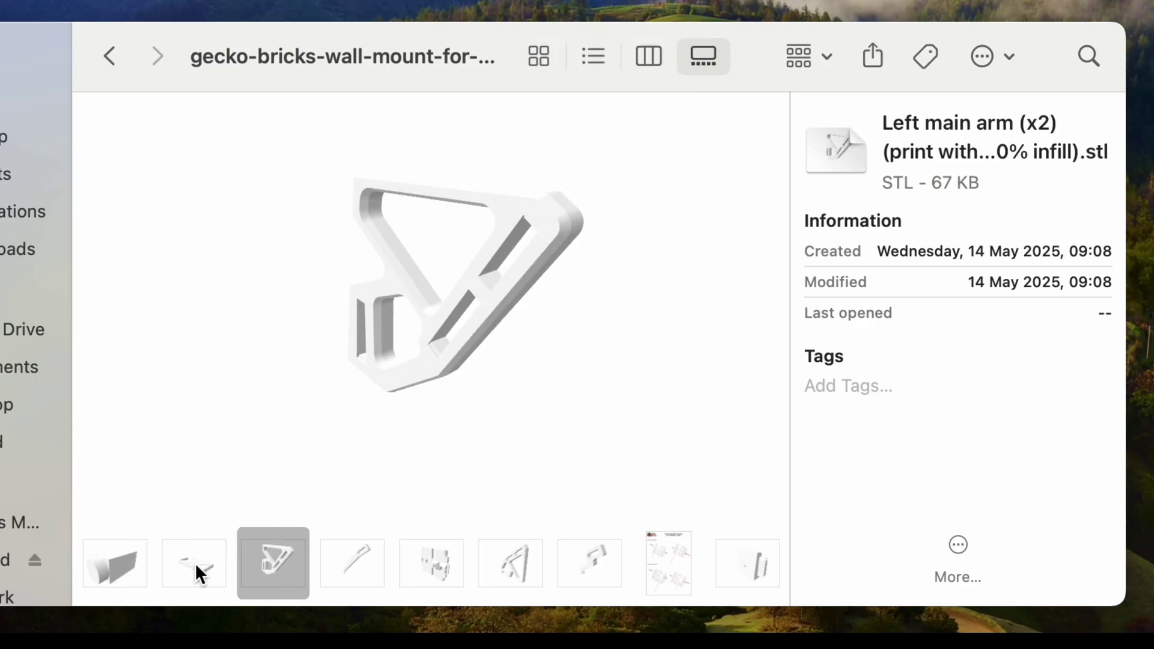
key(Right)
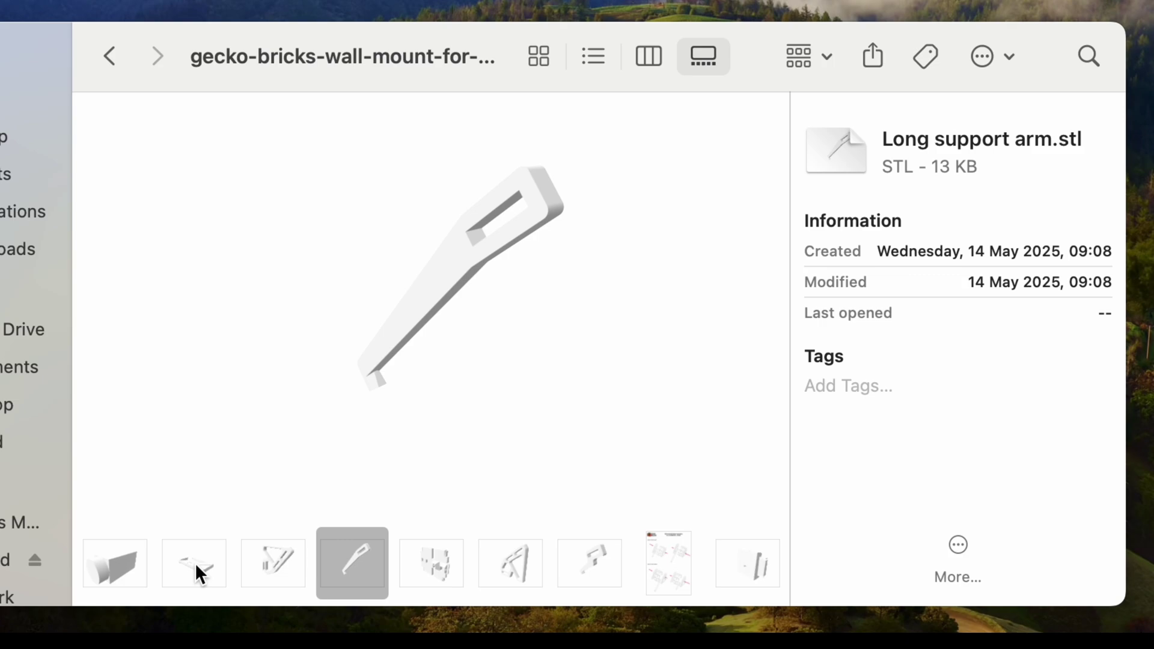
key(Right)
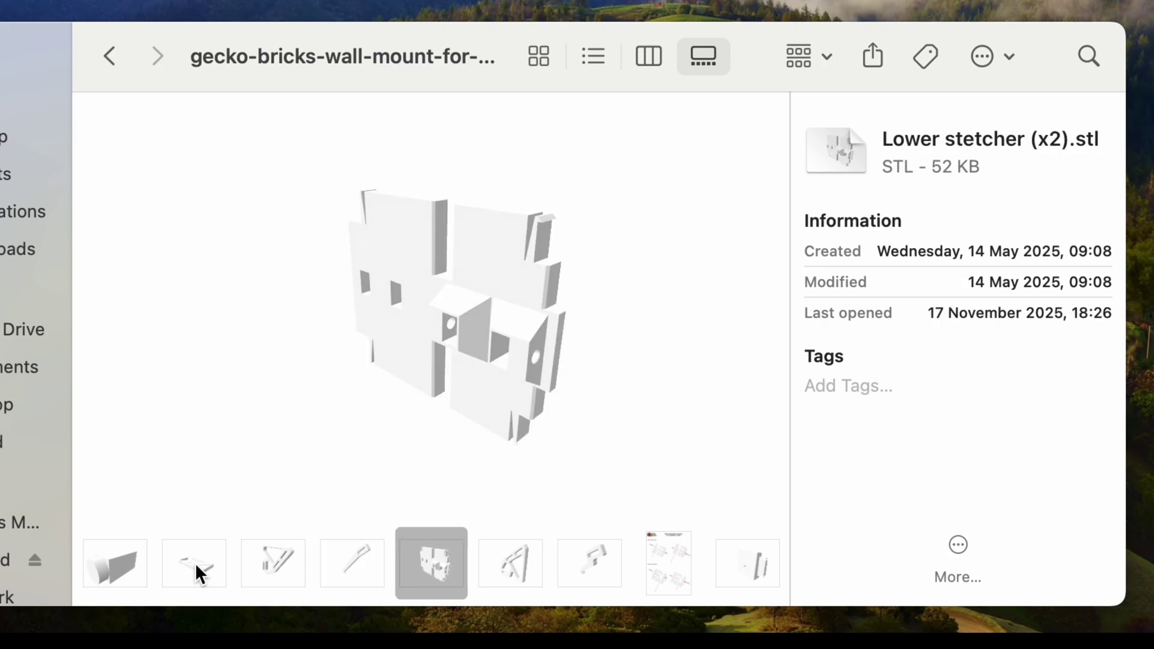
drag(455, 397, 553, 382)
Preview Right main arm, Small support arm, UCS Venator Hor.pdf and Wall stretcher (x2).
key(Right)
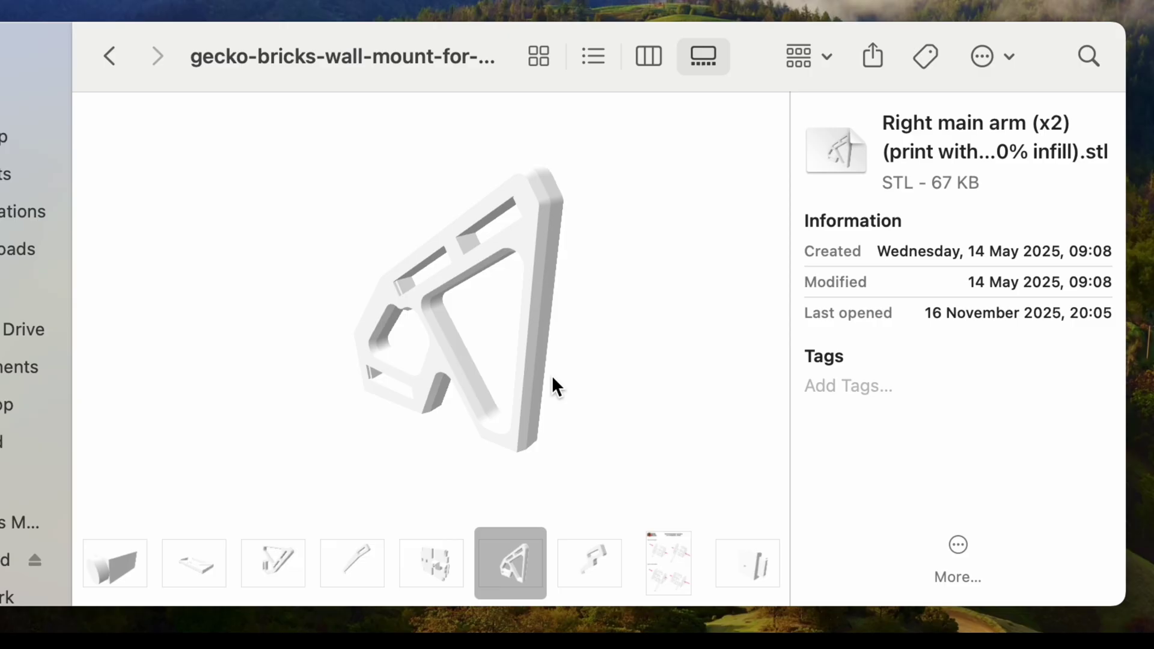
key(Right)
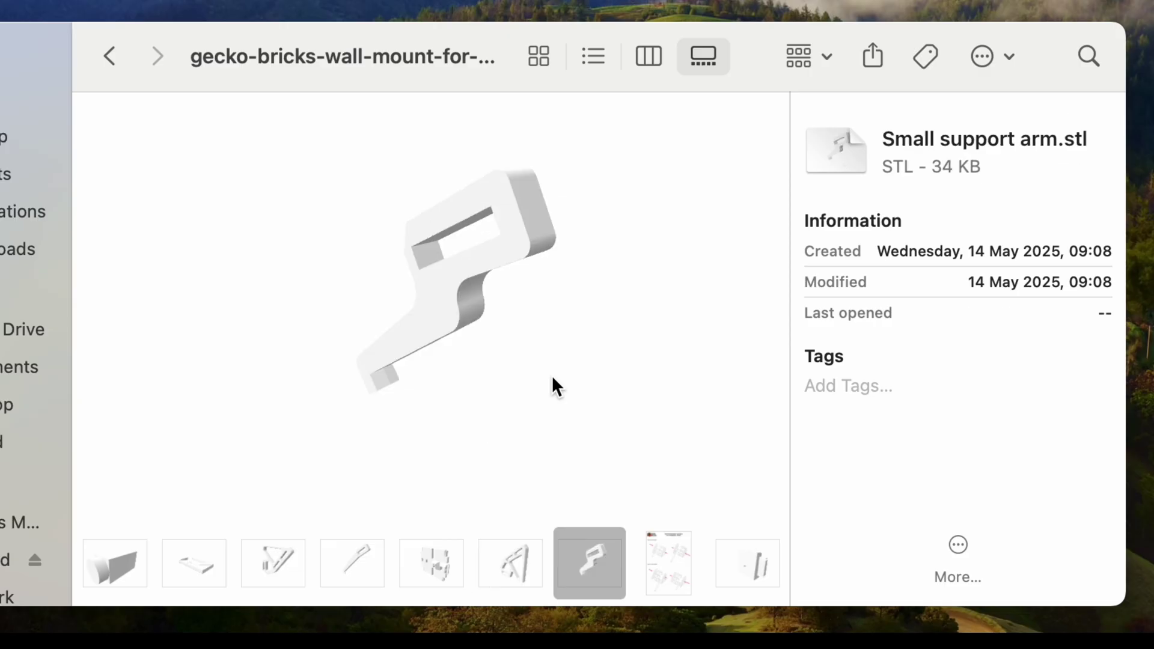
key(Right)
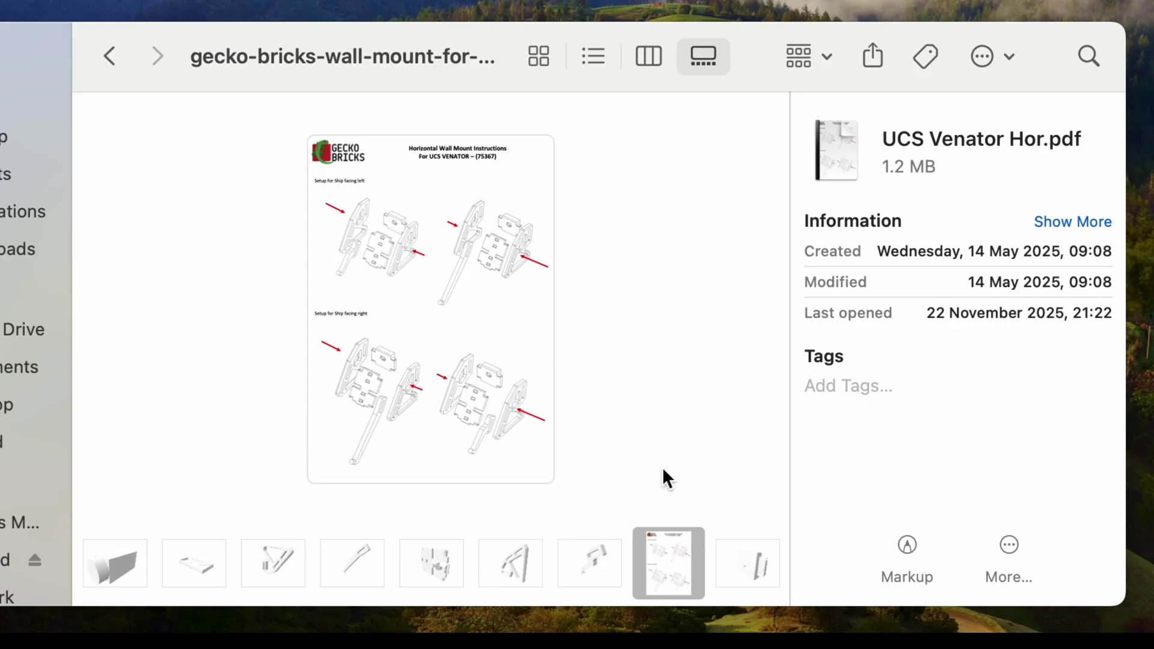
key(Right)
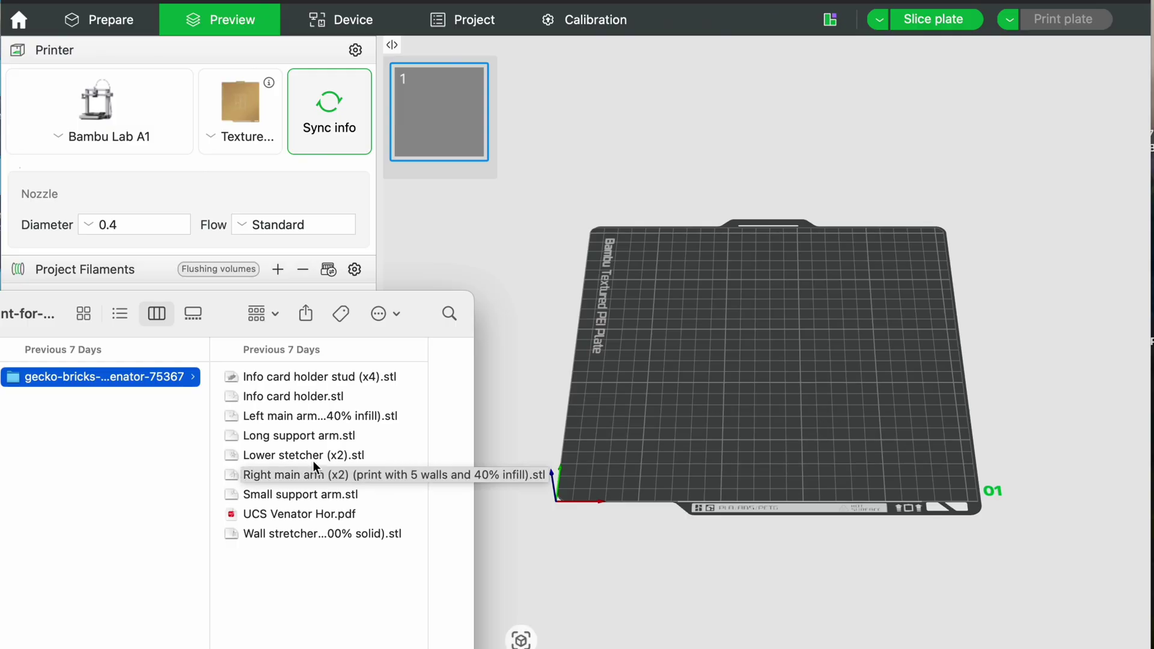
Drag the Left main arm (x2) STL from Finder onto the A1 build plate.
click(319, 420)
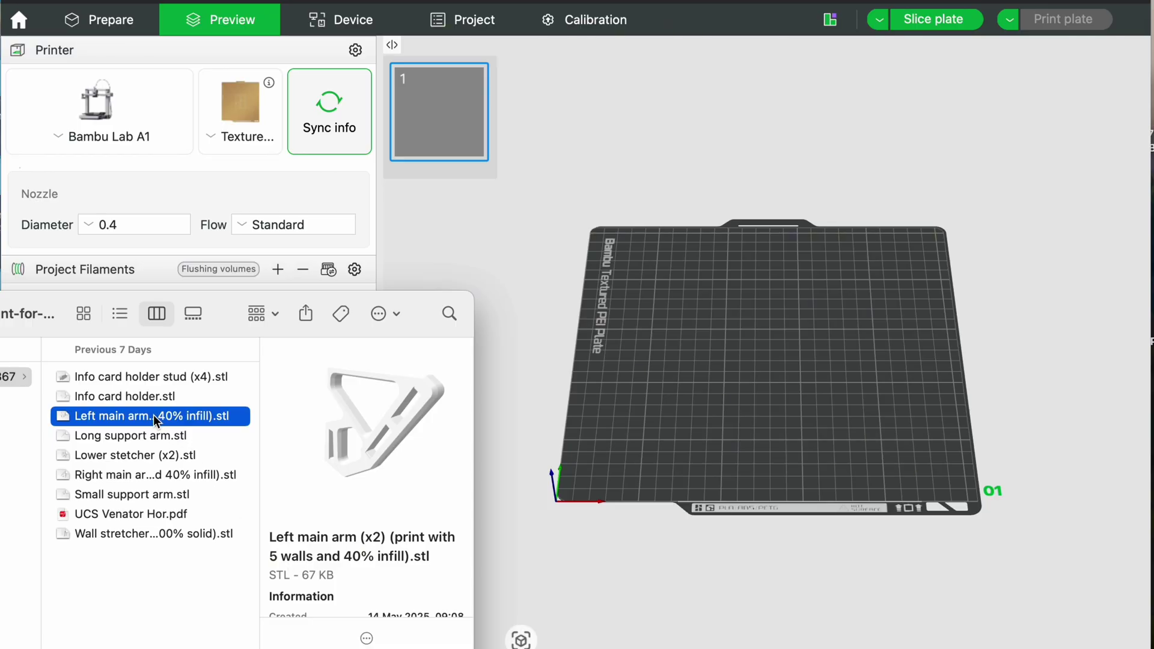
drag(153, 415, 733, 360)
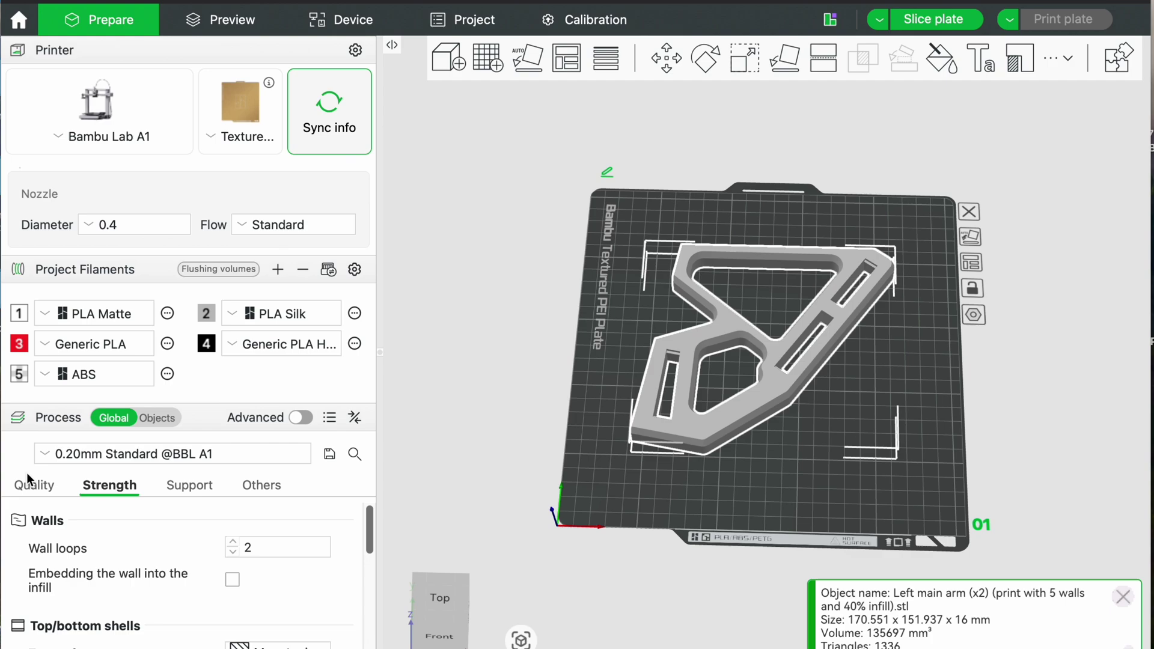
Bring up the Strength process settings with the arm deselected.
click(30, 484)
click(1025, 407)
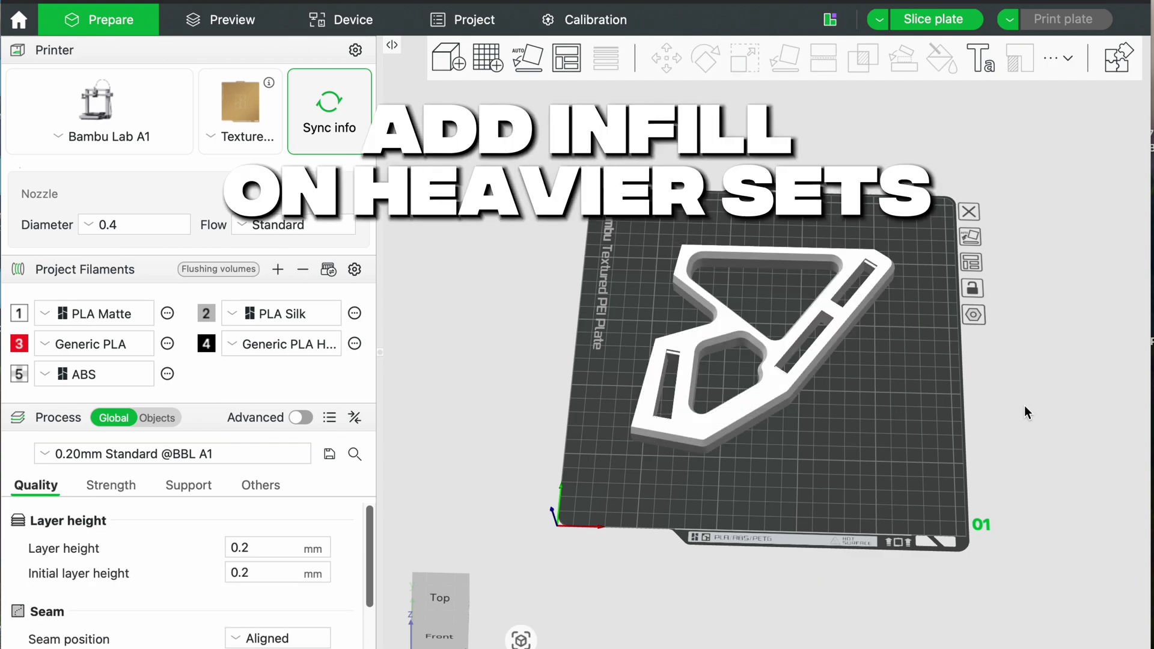
mouse_move(817, 490)
mouse_down()
mouse_move(796, 464)
mouse_move(820, 483)
mouse_move(799, 497)
mouse_up()
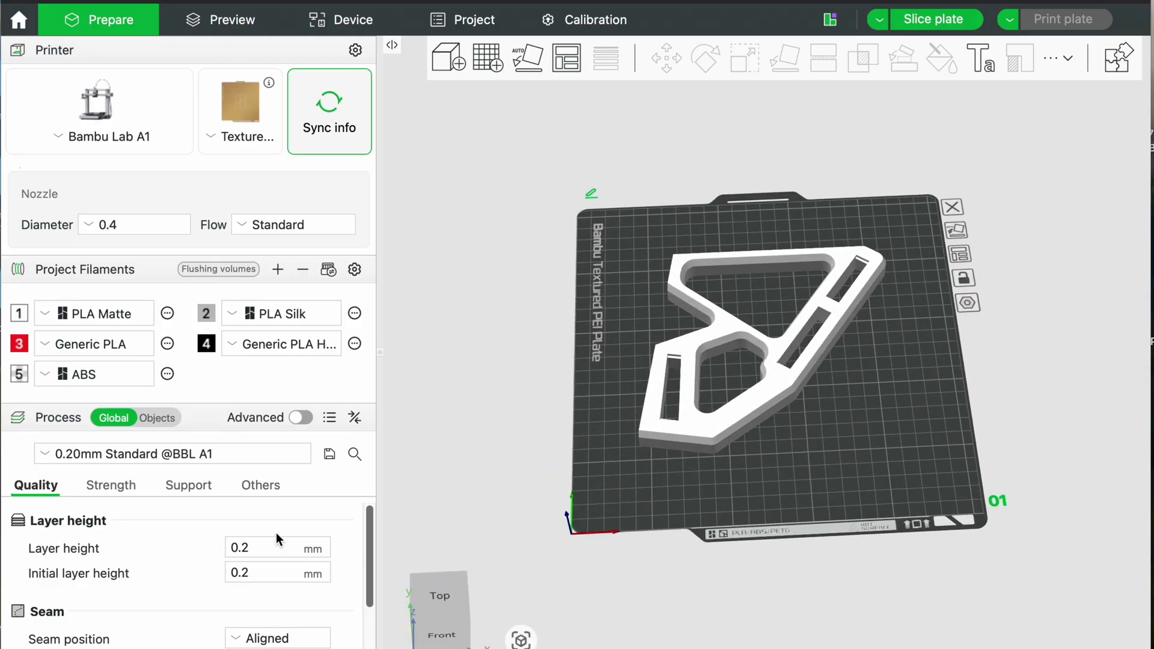
click(120, 485)
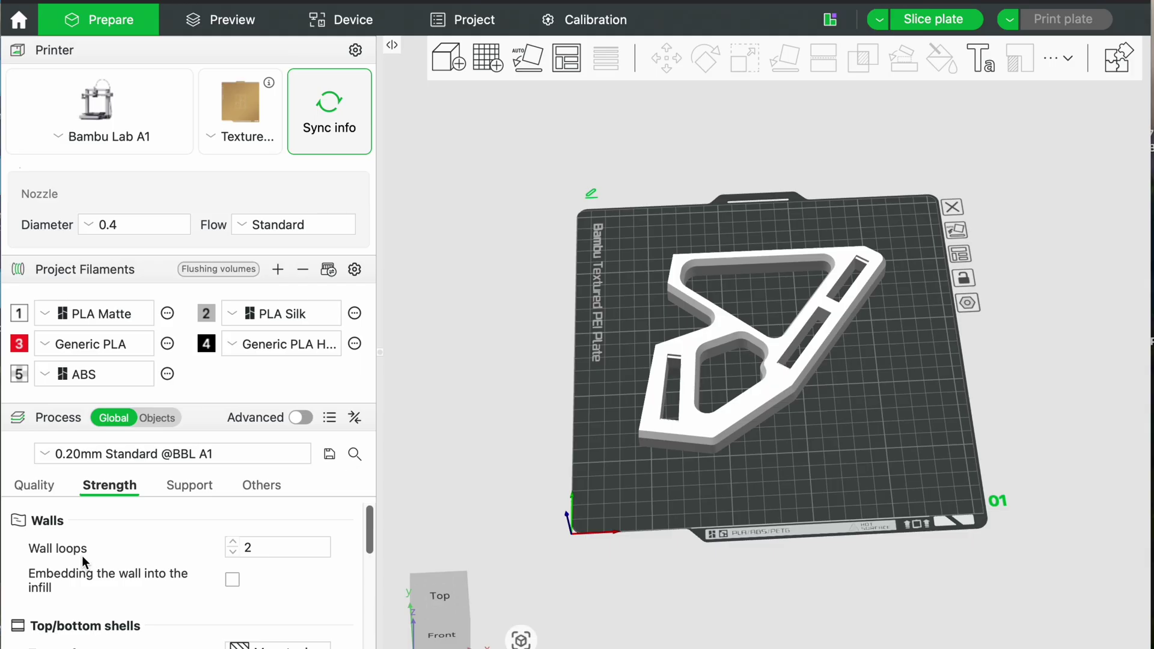
Raise the Wall loops count and begin setting Sparse infill density to 40%.
click(227, 547)
scroll(229, 547, up, 1)
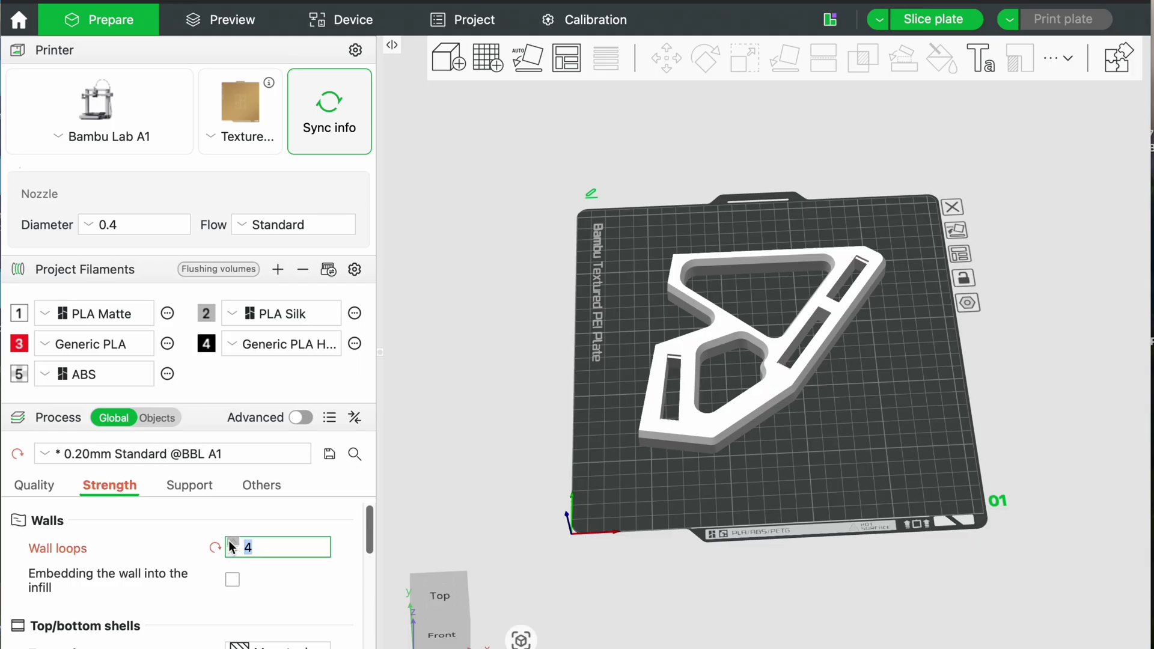
scroll(231, 547, up, 1)
click(192, 539)
scroll(192, 539, down, 8)
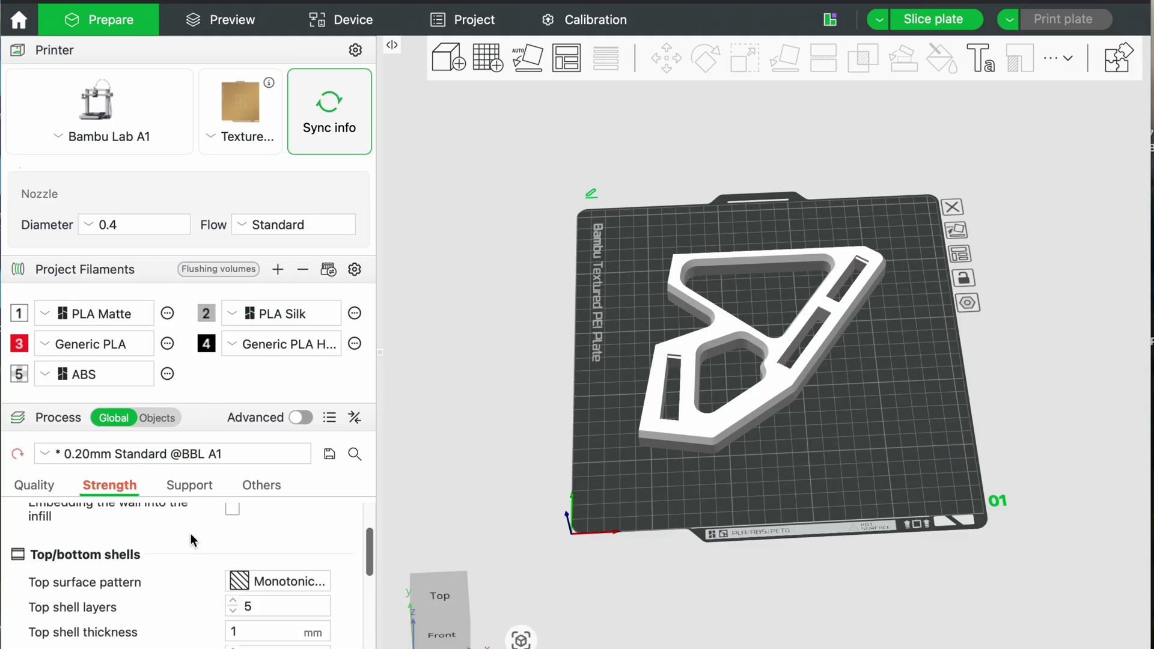
scroll(192, 539, down, 5)
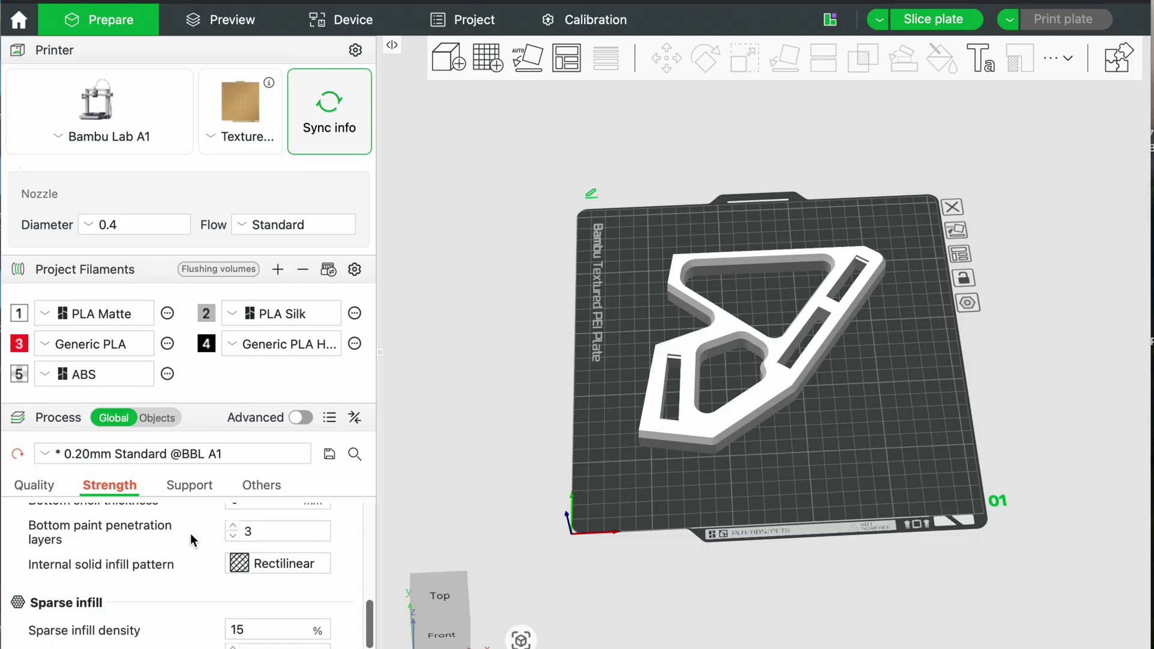
click(236, 572)
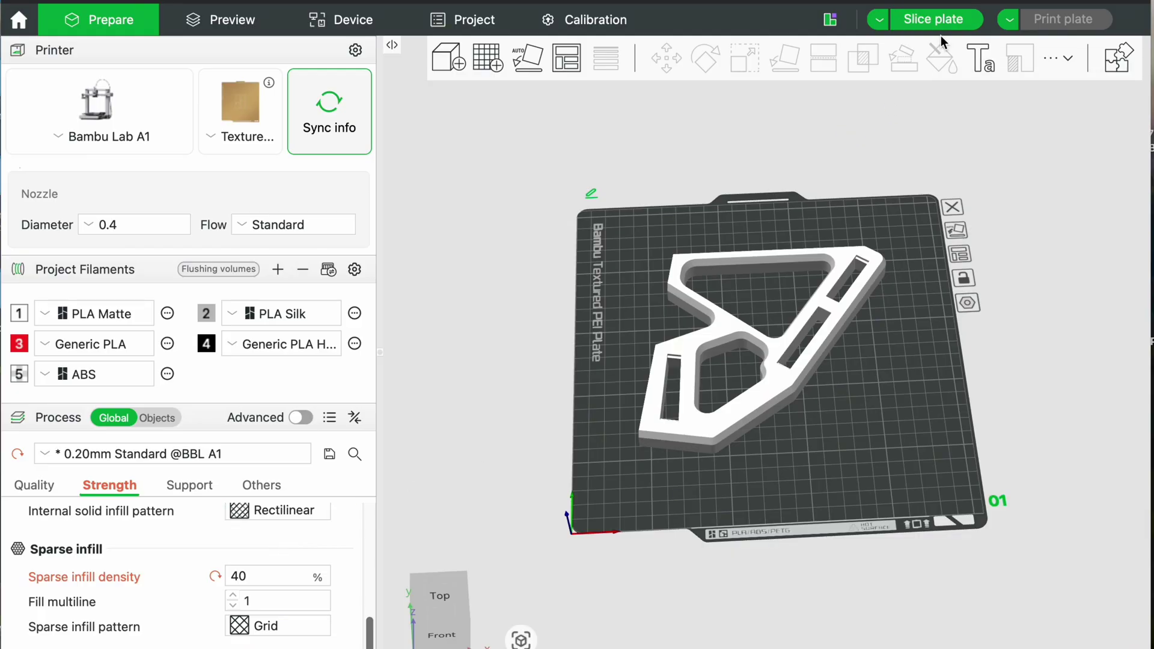
Slice the flat-lying arm (about 2h29m, 114.82 g) and clear the summary and tip.
drag(942, 419, 1014, 220)
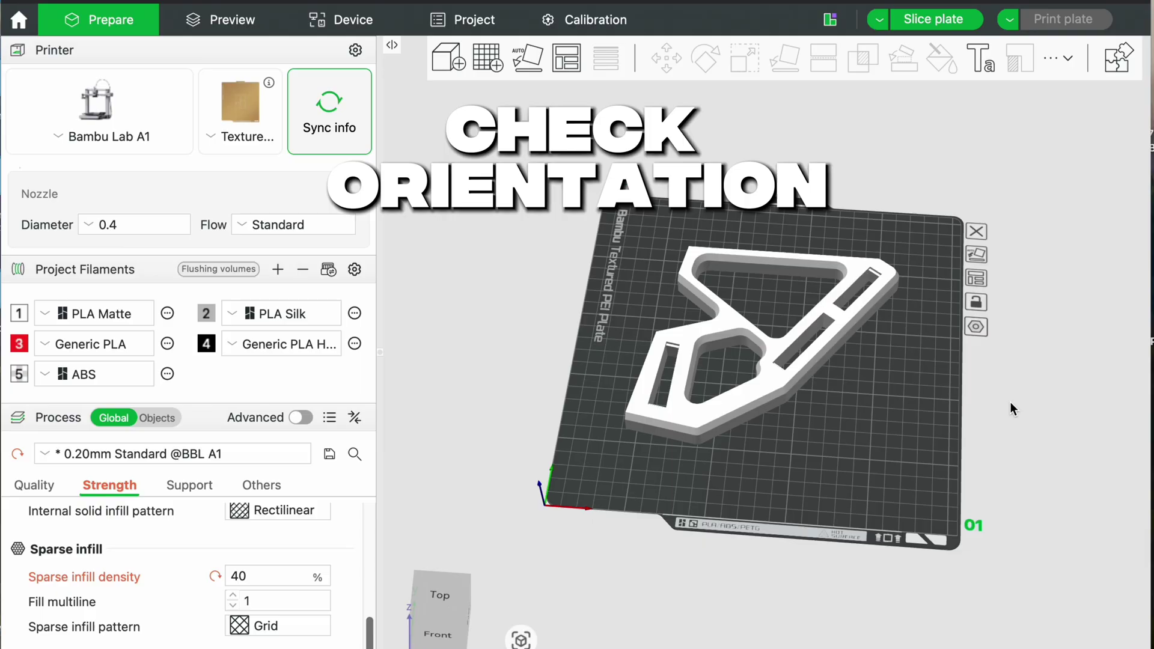
drag(1009, 401, 928, 366)
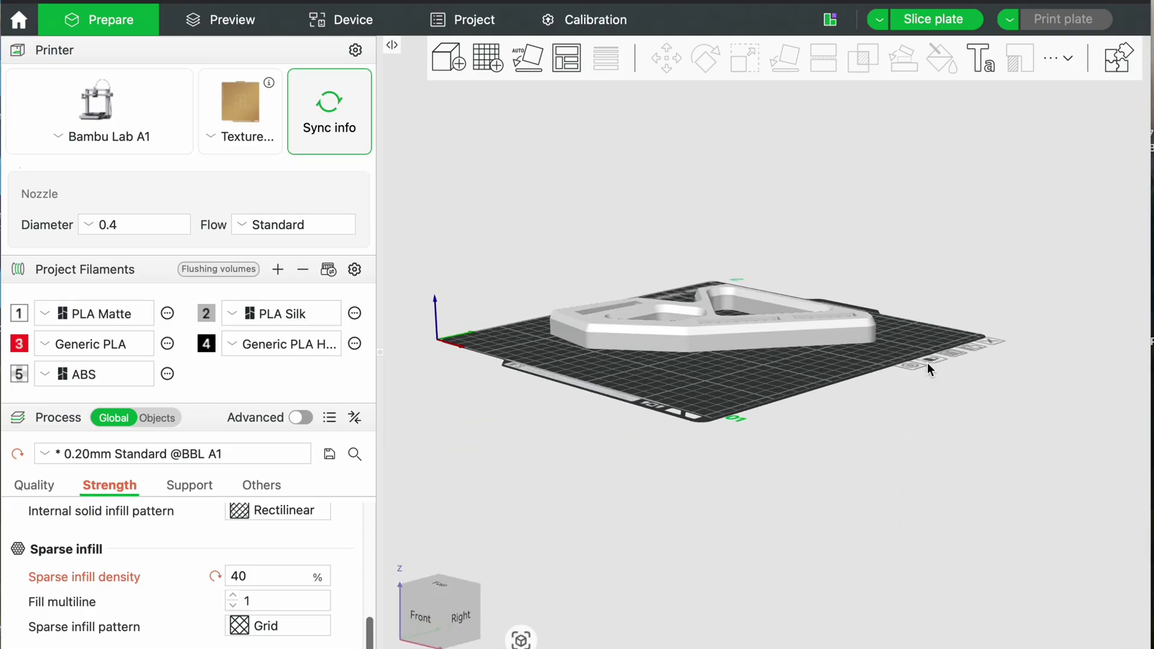
click(934, 18)
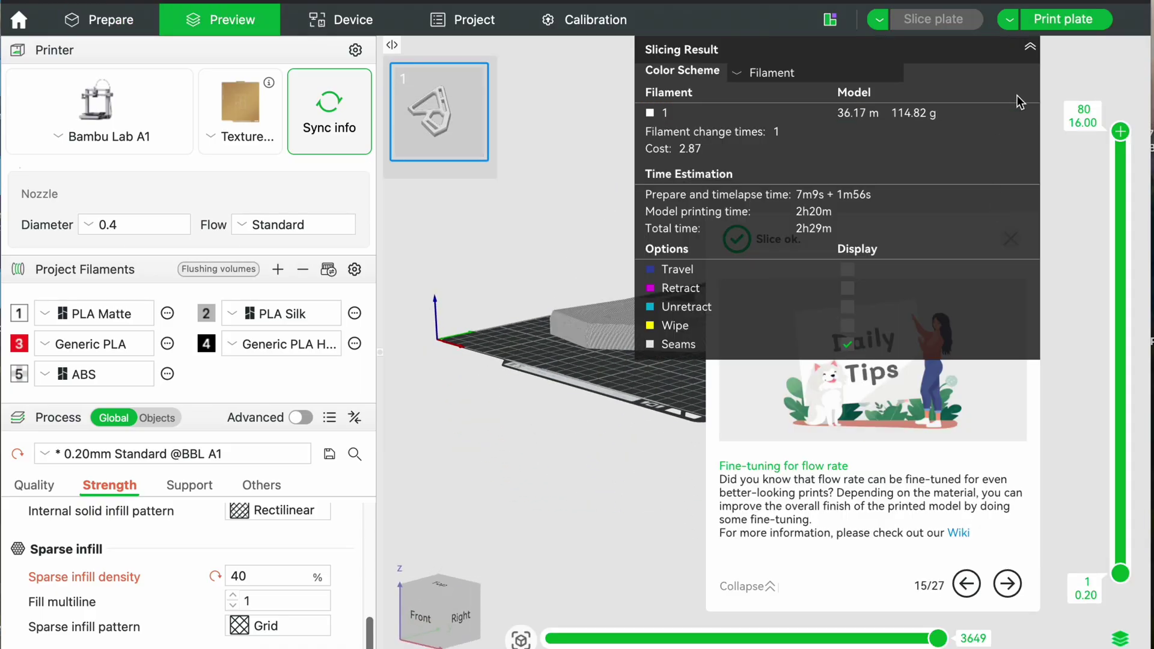
click(1030, 49)
click(1012, 236)
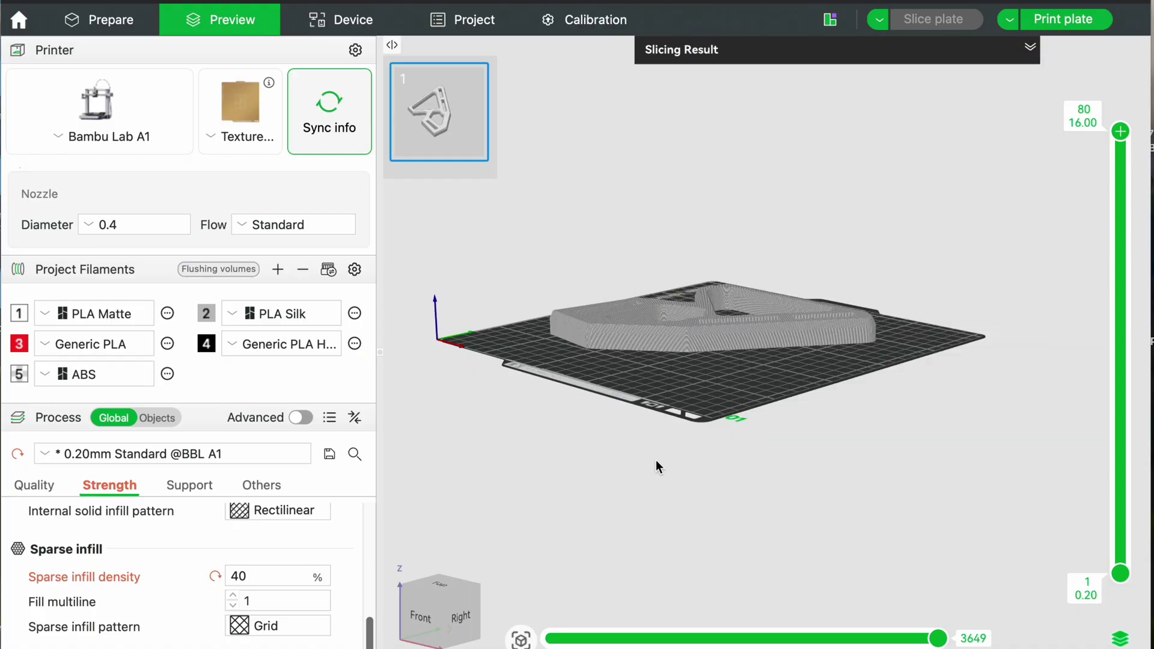
scroll(672, 361, up, 5)
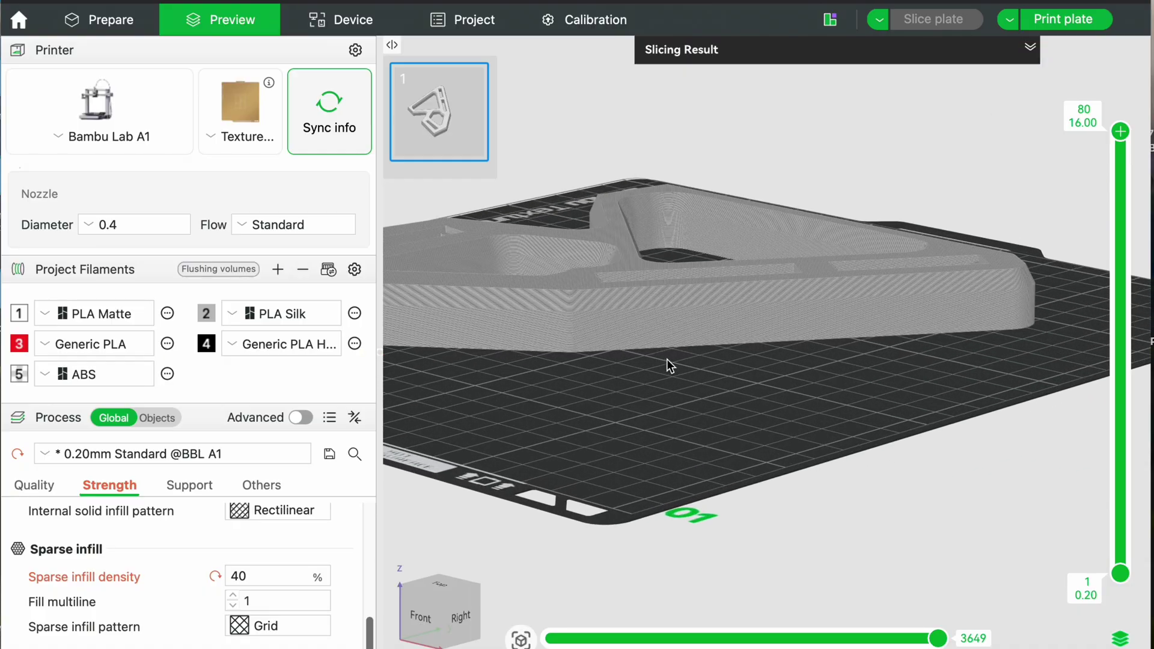
Inspect the flat arm's sliced layers up to layer 70.
right_drag(749, 414, 832, 450)
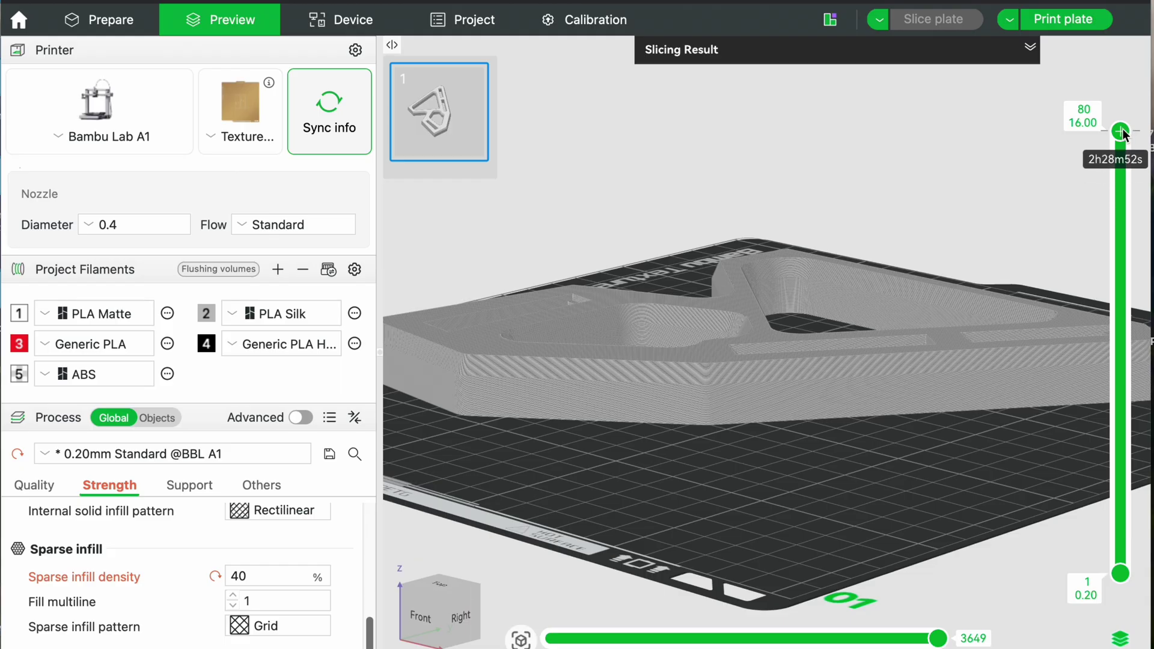
mouse_move(1124, 133)
mouse_down()
mouse_move(1133, 222)
mouse_move(1120, 490)
mouse_move(1132, 114)
mouse_up()
scroll(1135, 161, up, 1)
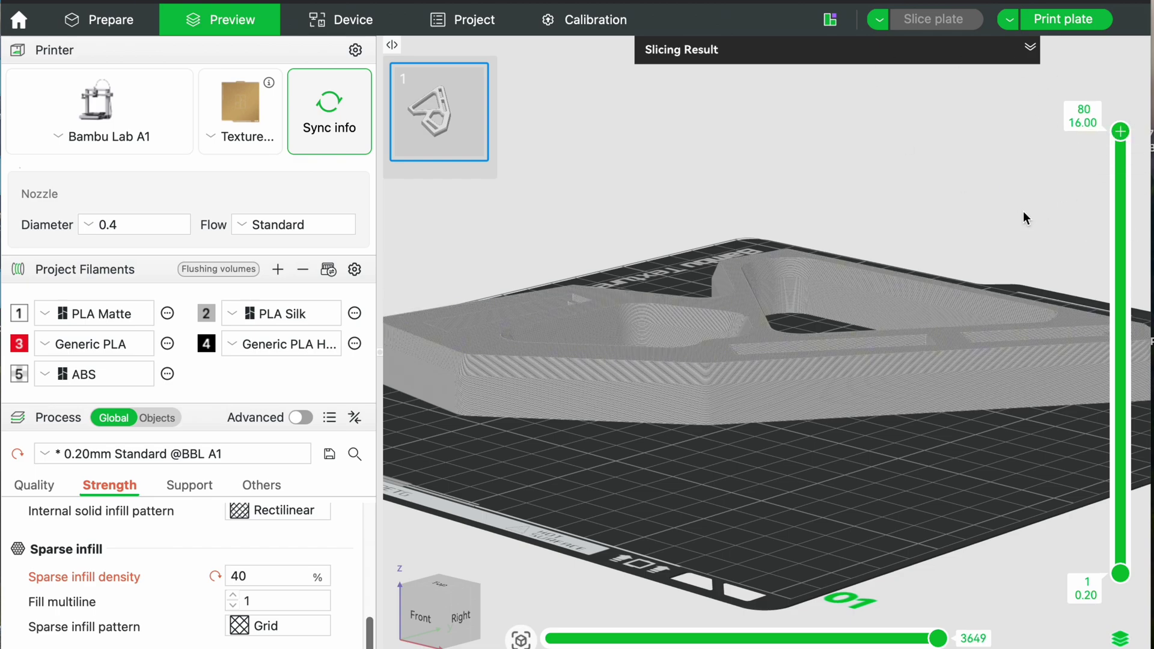
Rotate the Left main arm to stand upright on the build plate.
scroll(1023, 211, down, 3)
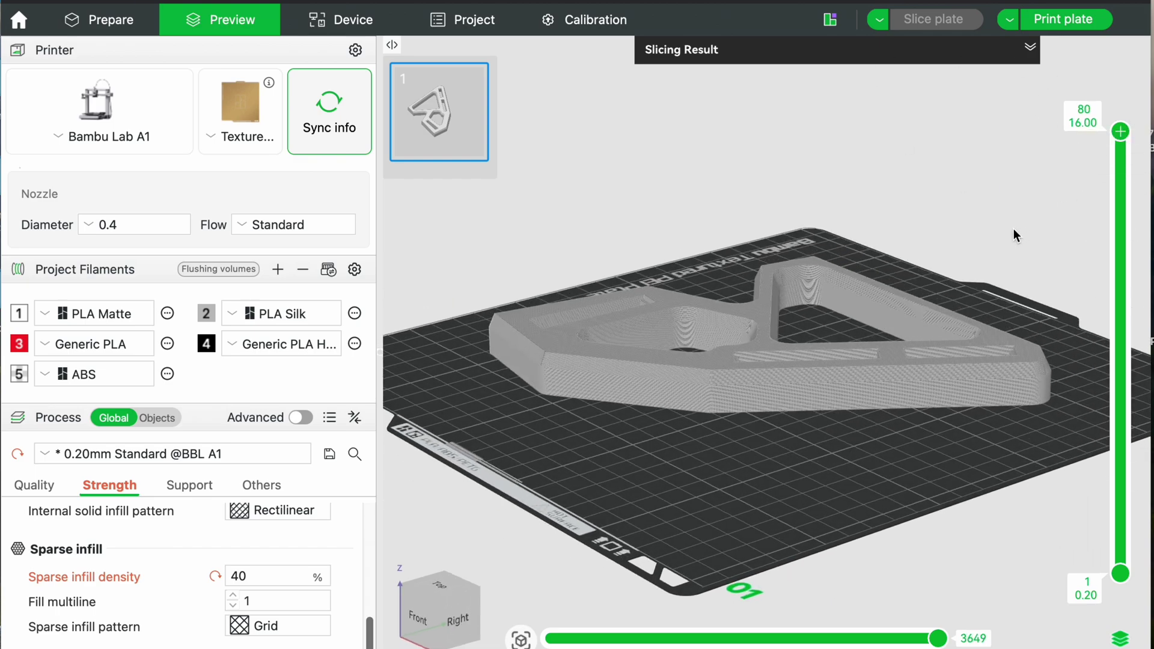
drag(1013, 228, 1009, 240)
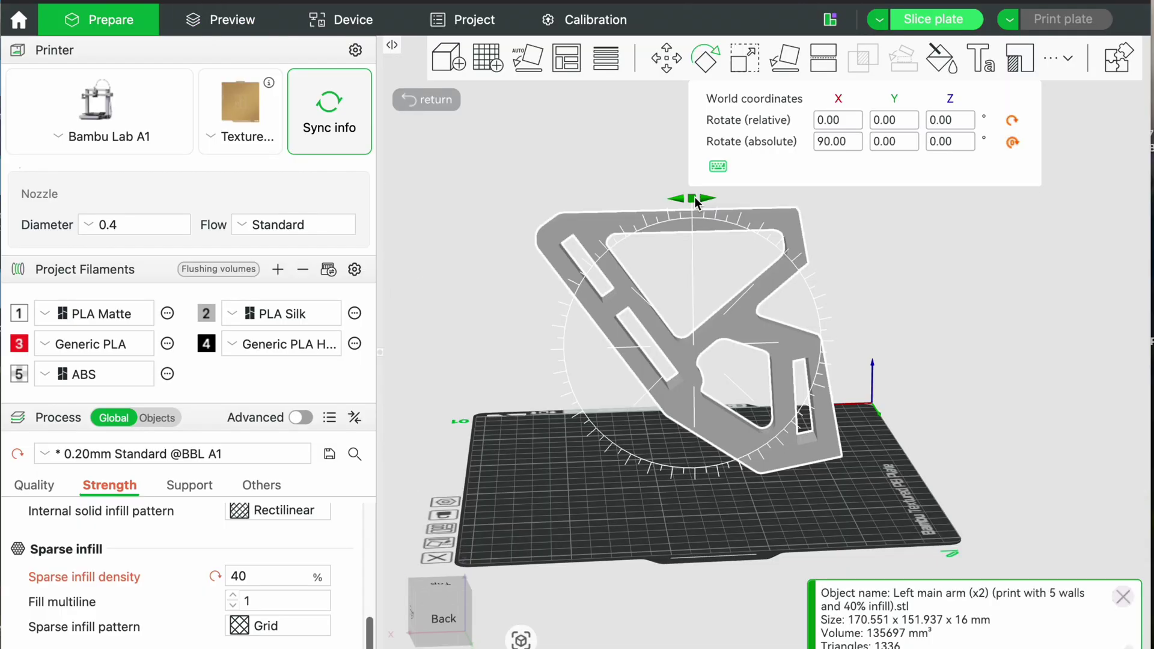
drag(697, 202, 696, 443)
Re-slice the plate with the arm upright, dismissing the cantilever warning and tip.
click(1026, 367)
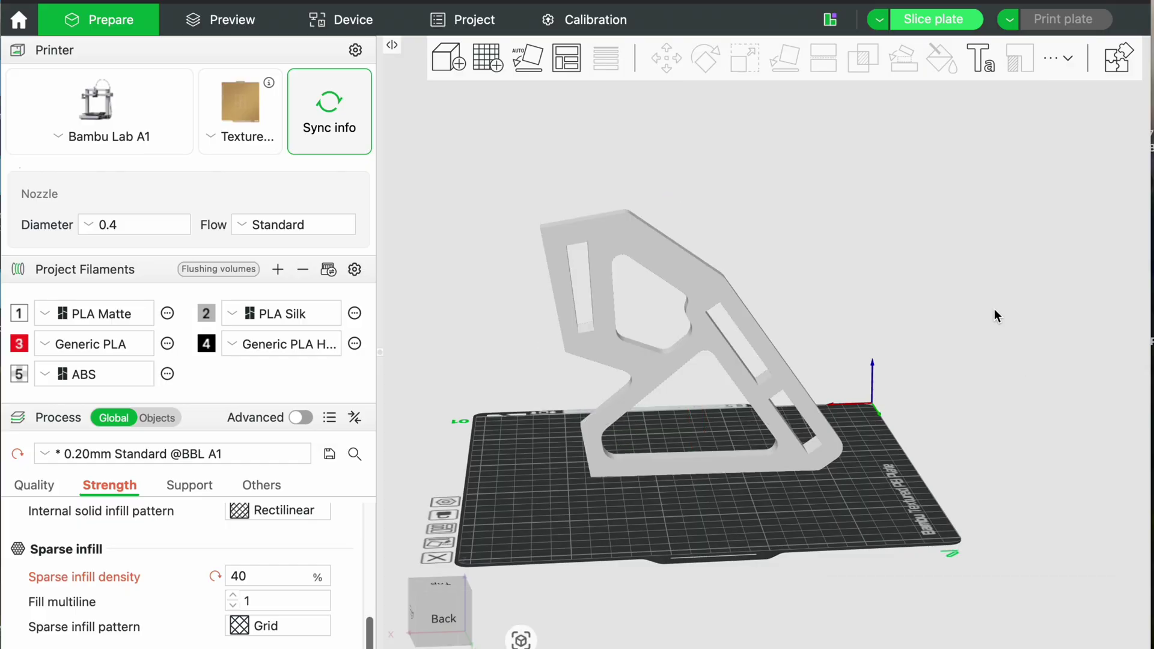
key(6)
key(0)
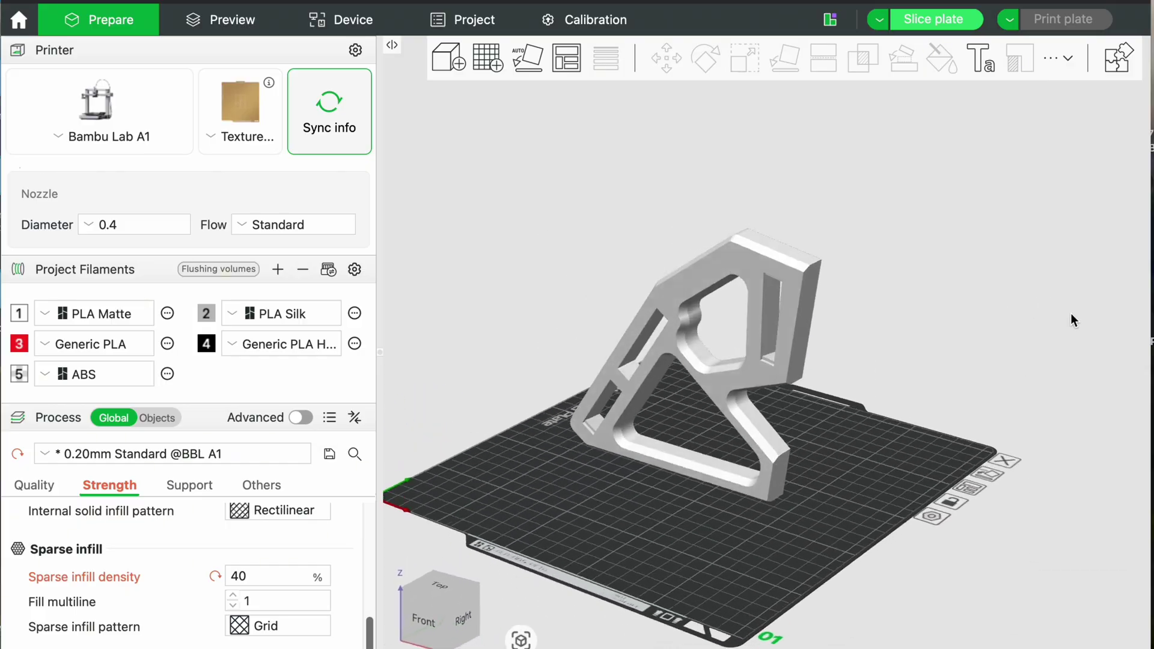
click(949, 27)
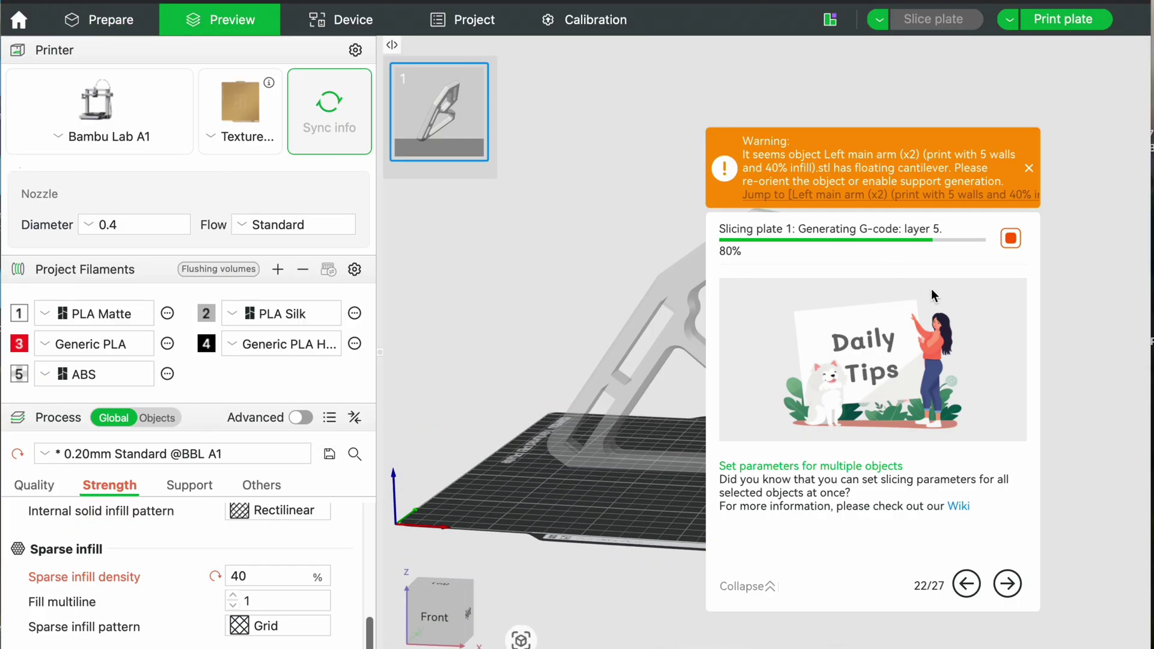
click(1030, 172)
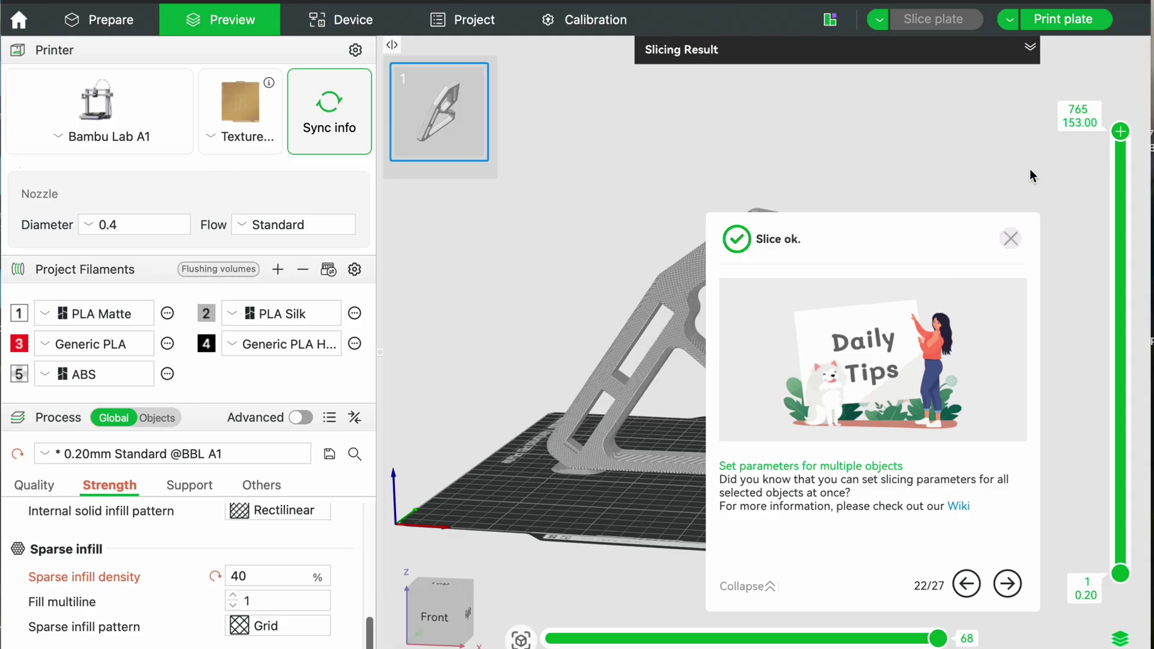
click(1010, 240)
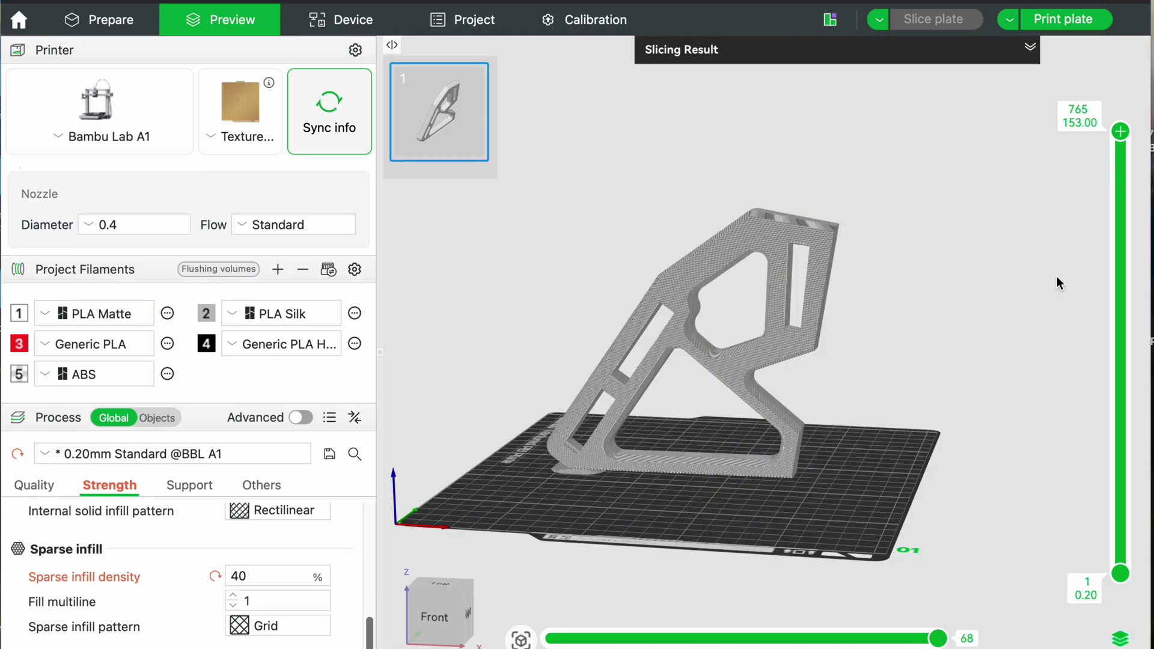